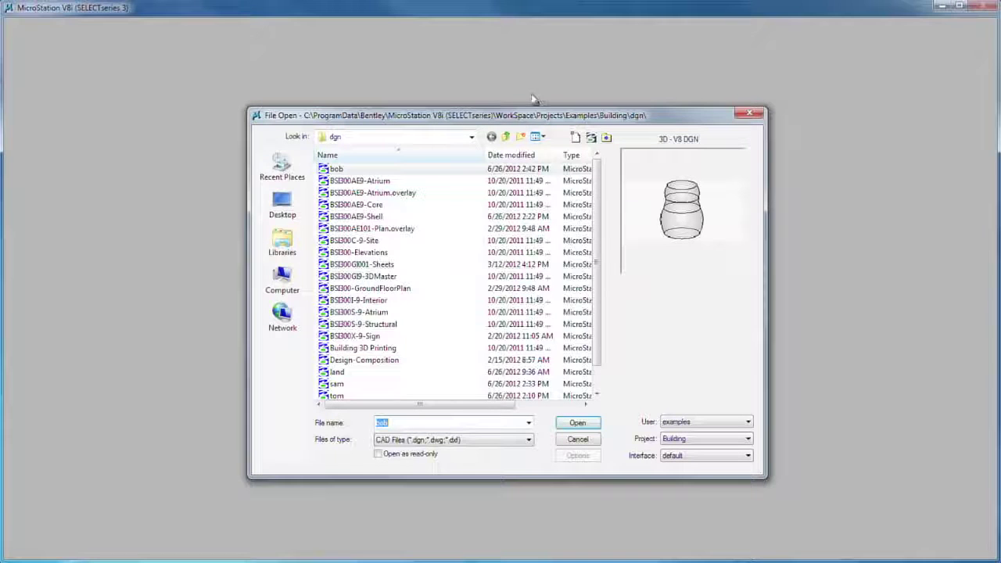
- Open the BSI400-Sheets drawing from the Civil project
left_click_drag(531, 120, 485, 103)
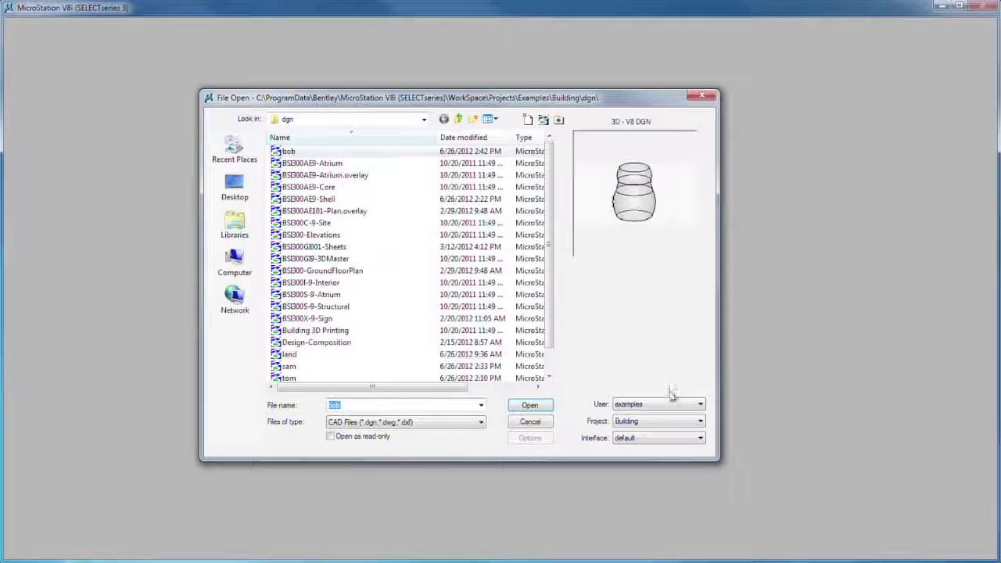
left_click(690, 423)
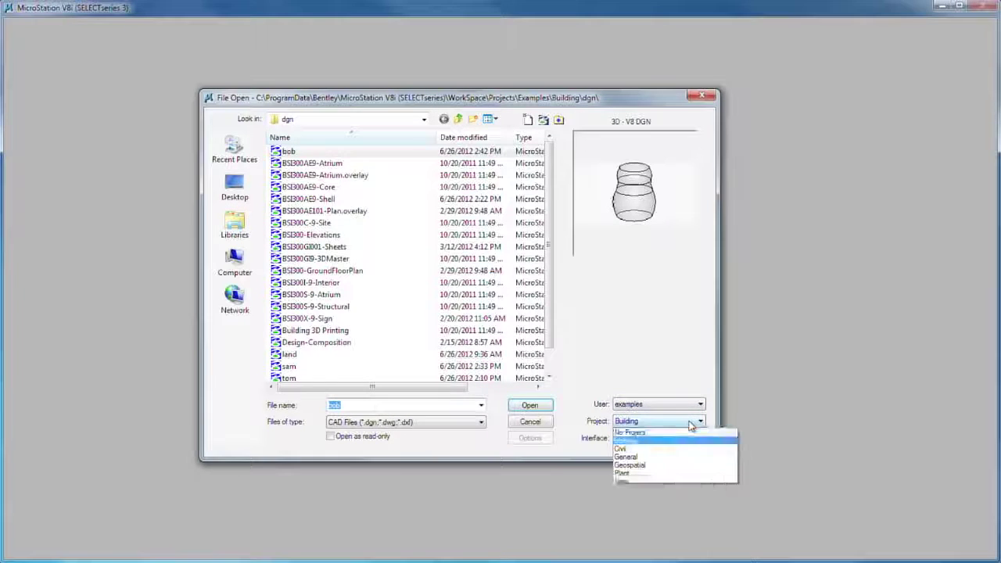
left_click(624, 450)
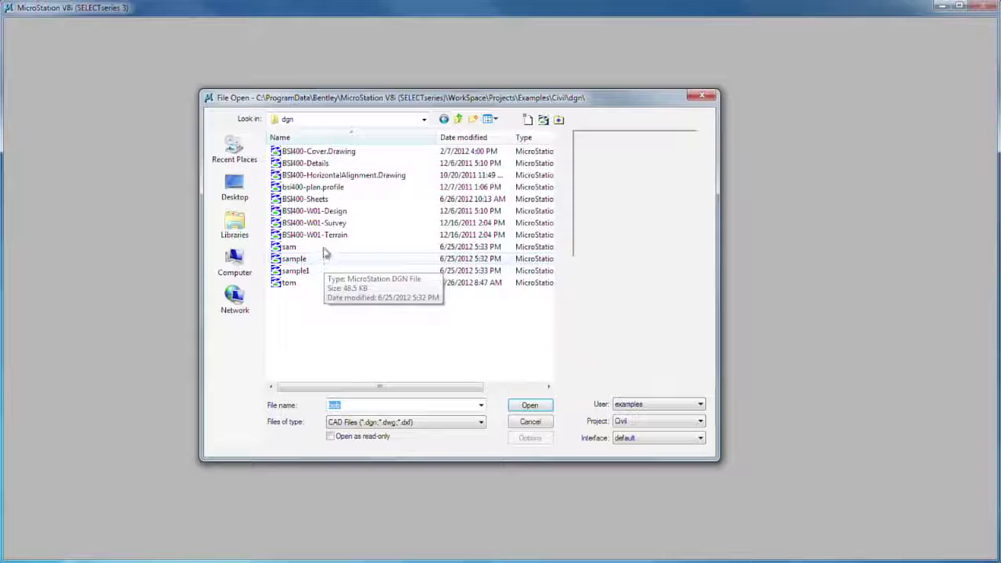
left_click(311, 202)
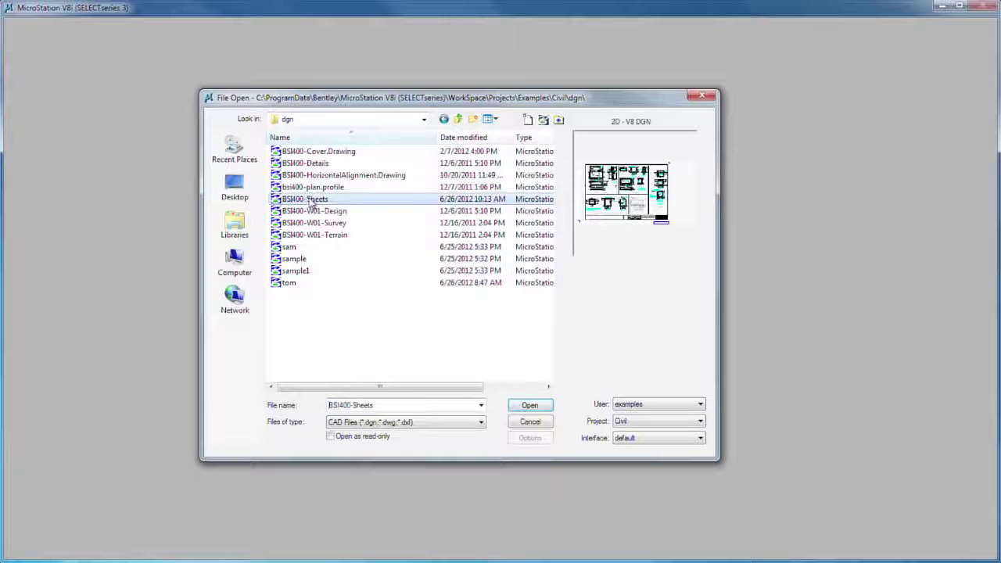
left_click(532, 406)
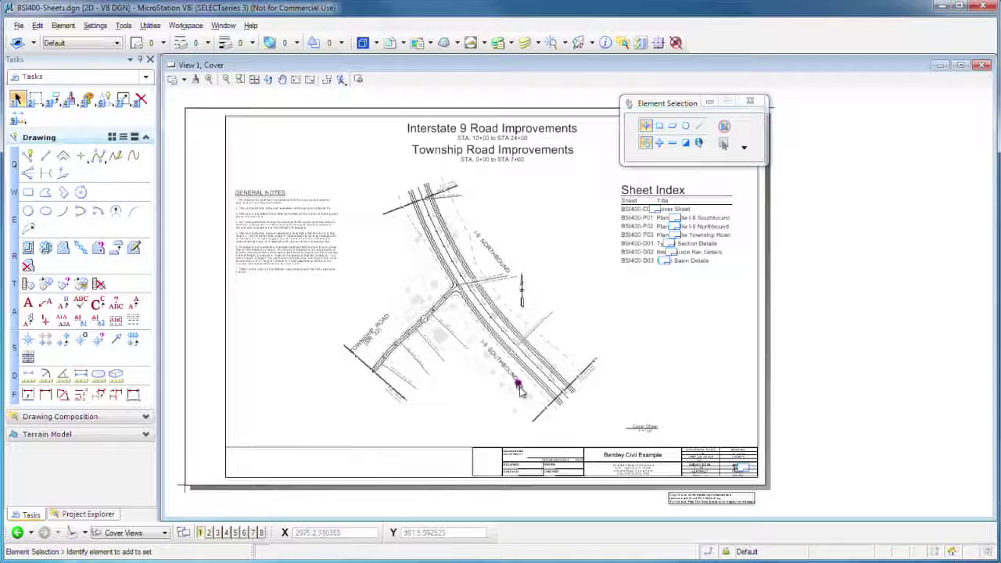
- Zoom in on the General Notes and Sheet Index, and move the Element Selection dialog aside
scroll(281, 247, "up", 5)
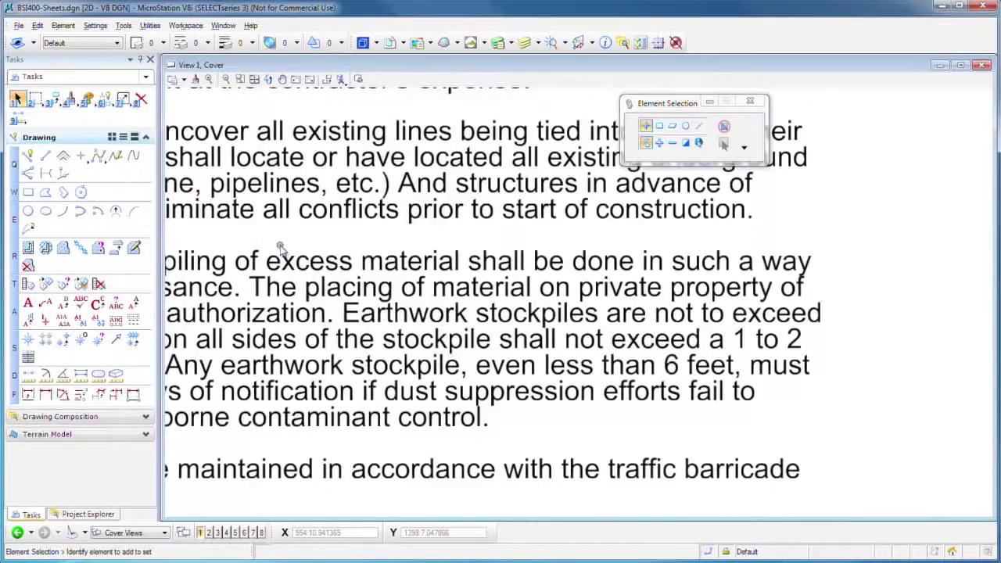
scroll(284, 249, "down", 5)
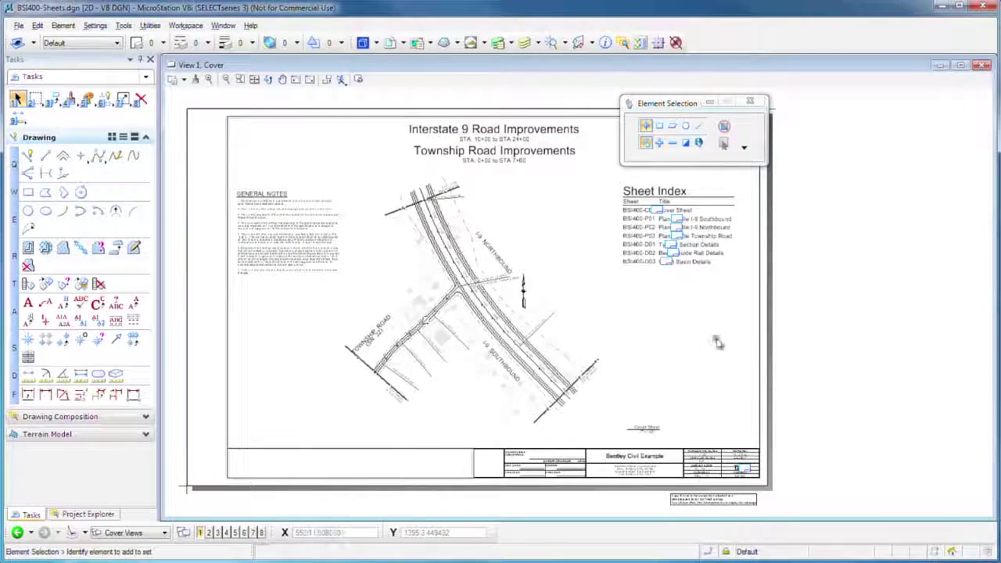
scroll(658, 239, "up", 6)
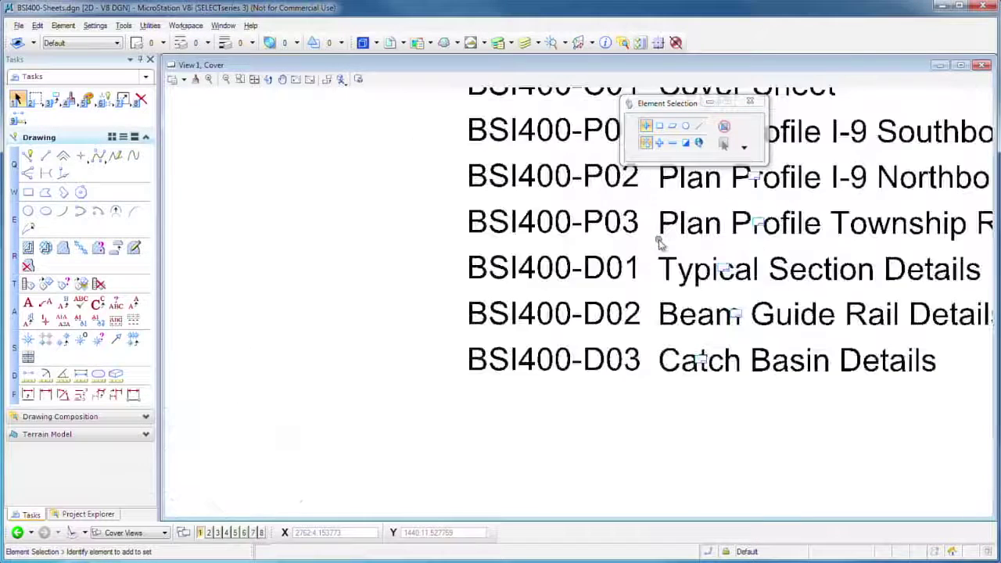
scroll(660, 238, "down", 3)
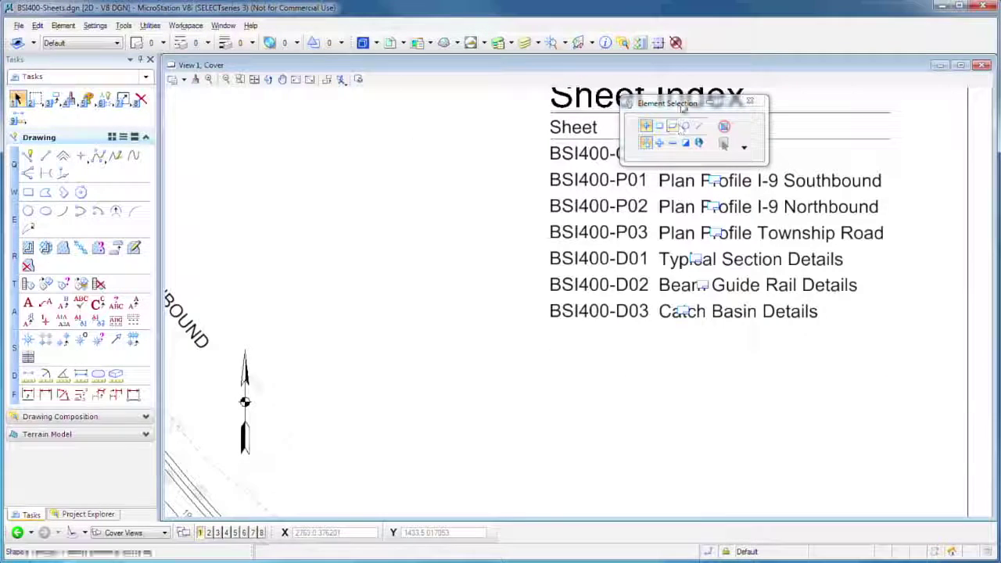
left_click_drag(682, 106, 378, 107)
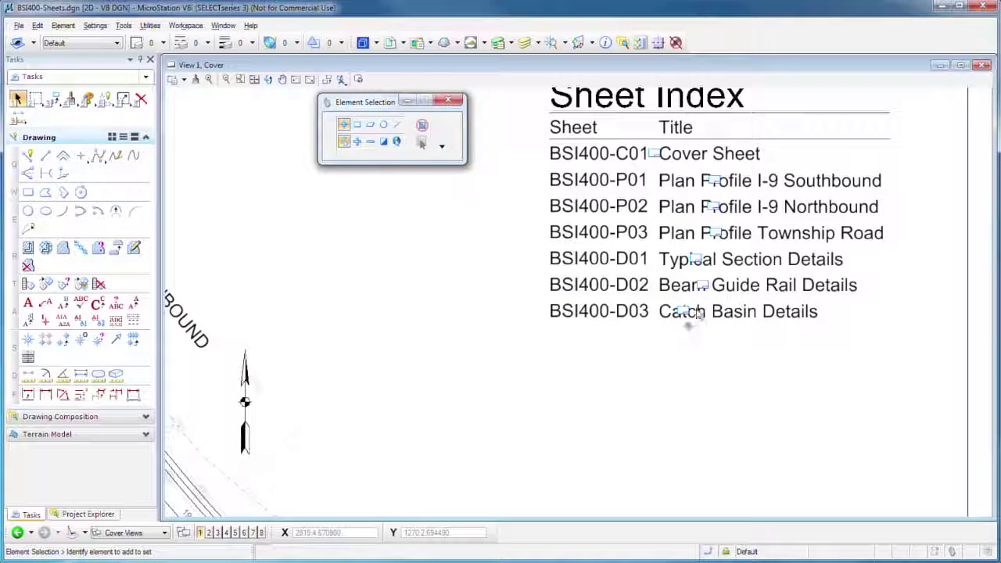
- Dismiss the info tip and bring up the Catch Basin Details row's context menu
left_click(714, 212)
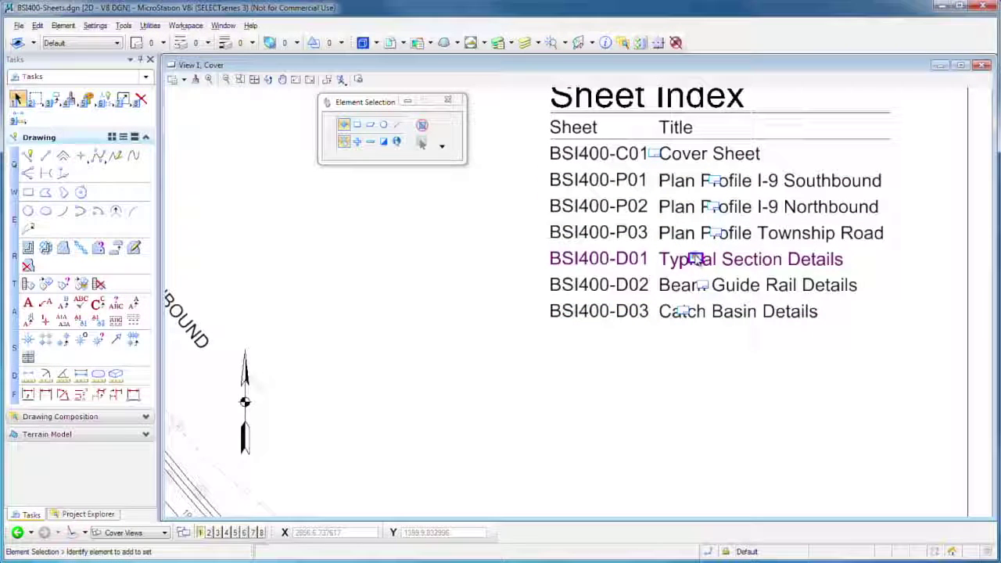
right_click(687, 316)
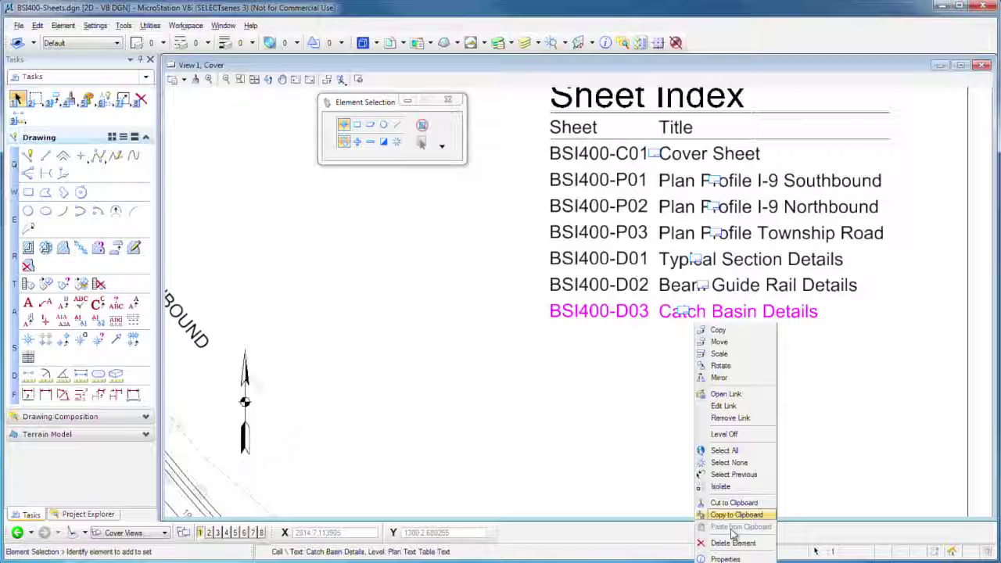
- Follow the link to the Catch Basin Details sheet, zoom out twofold and pan it left
left_click(720, 394)
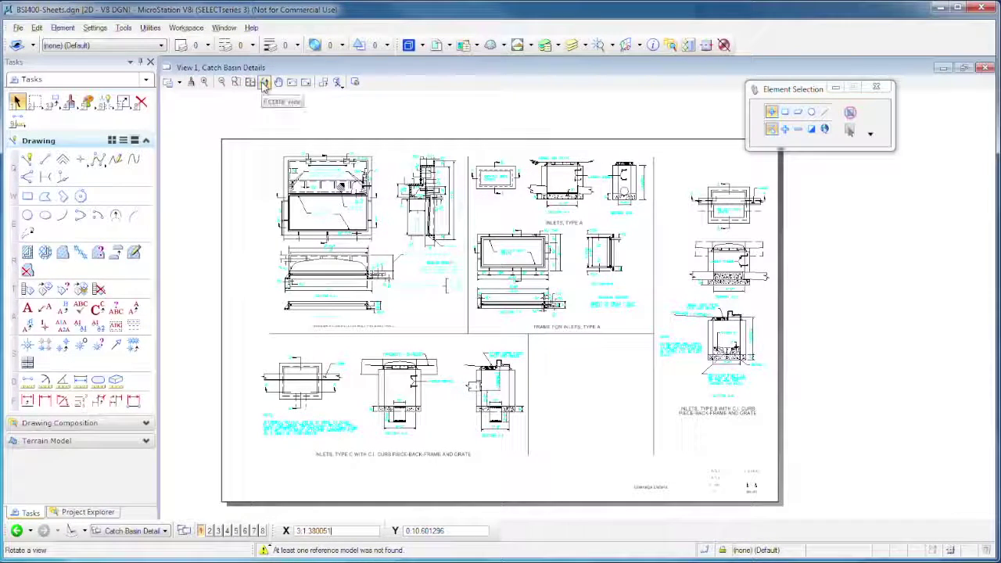
left_click(222, 82)
left_click(578, 304)
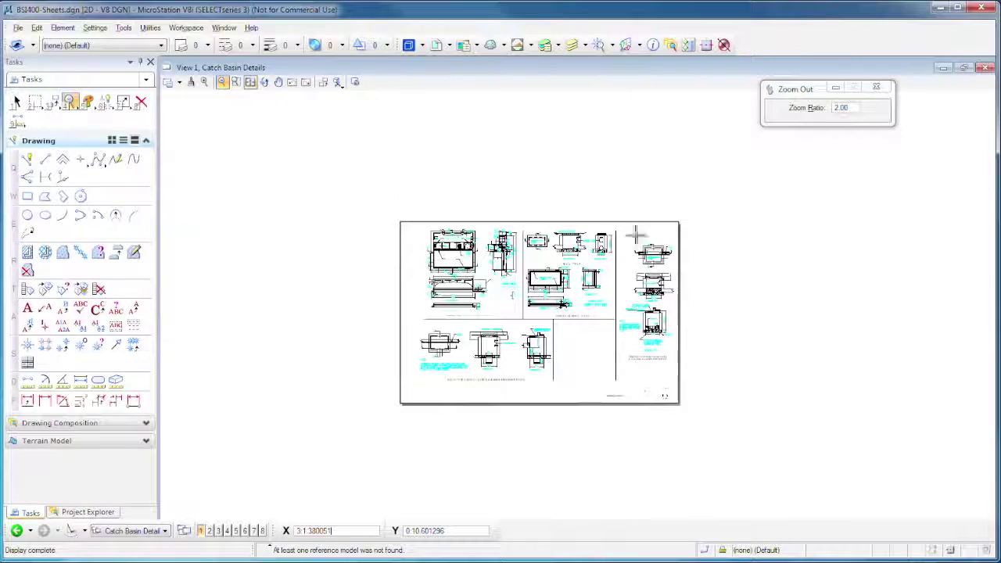
middle_click_drag(740, 333, 401, 347)
right_click(524, 335)
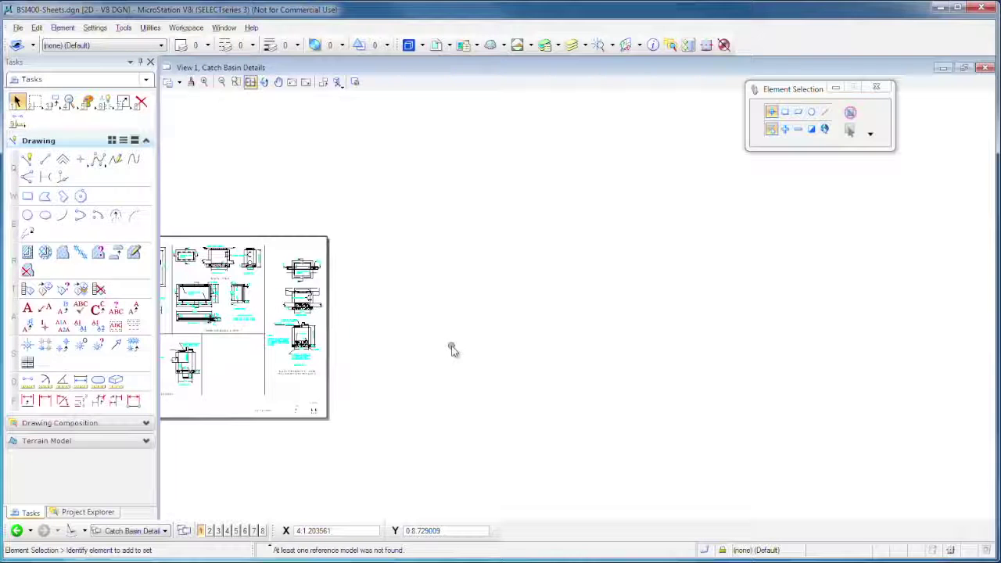
left_click(27, 196)
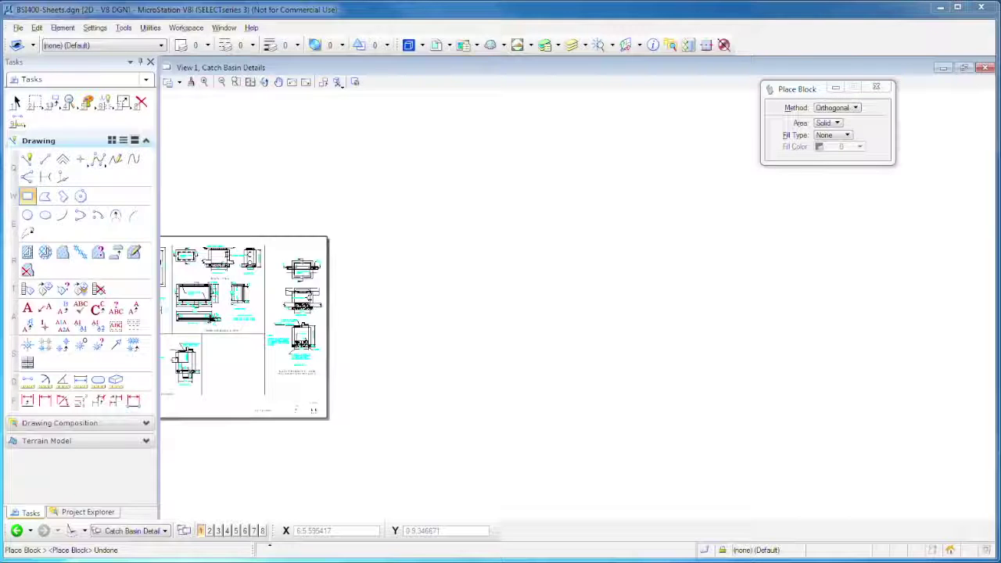
- Place a 20-by-20 square block right of the sheet, then pan to show both
left_click(30, 198)
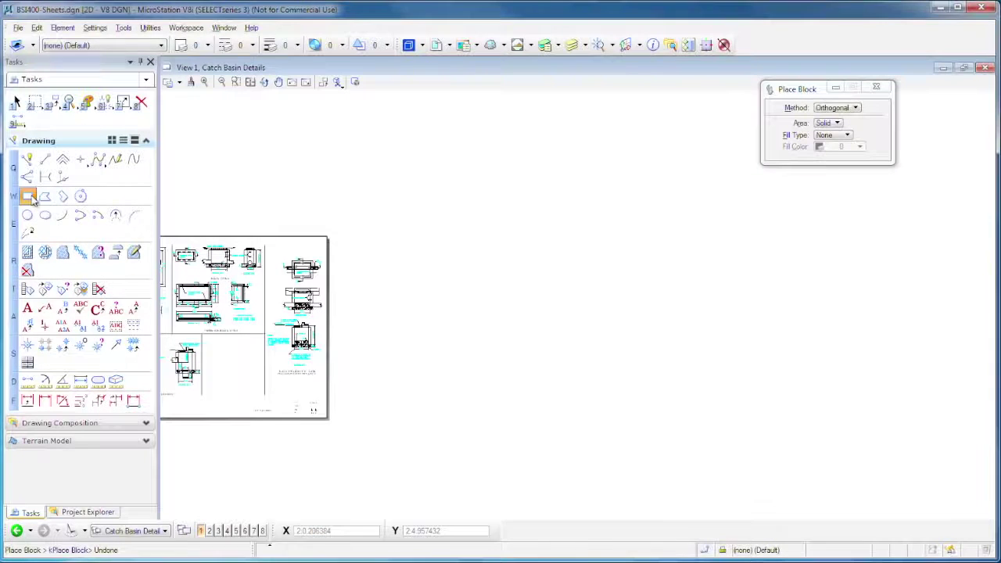
left_click(550, 371)
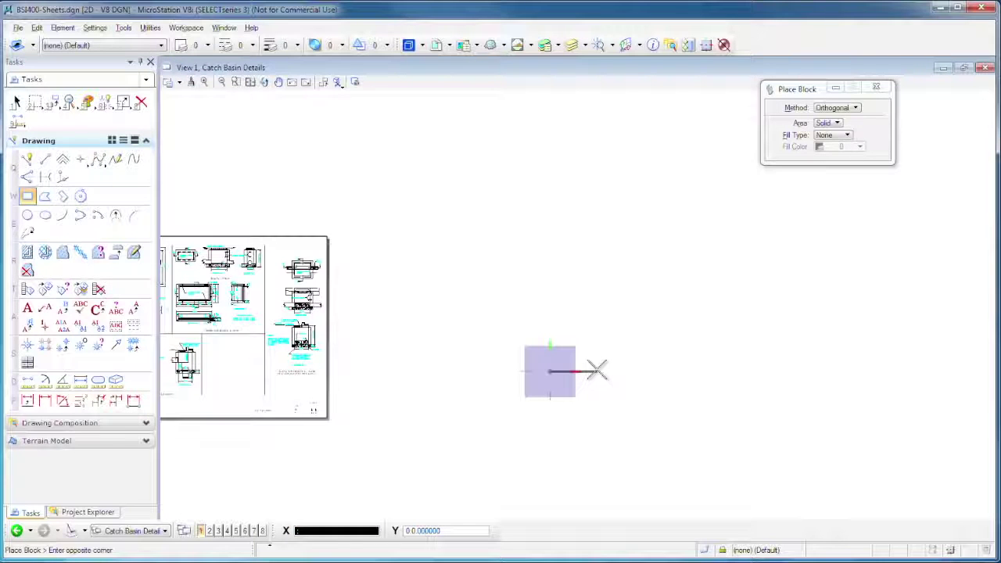
type("20")
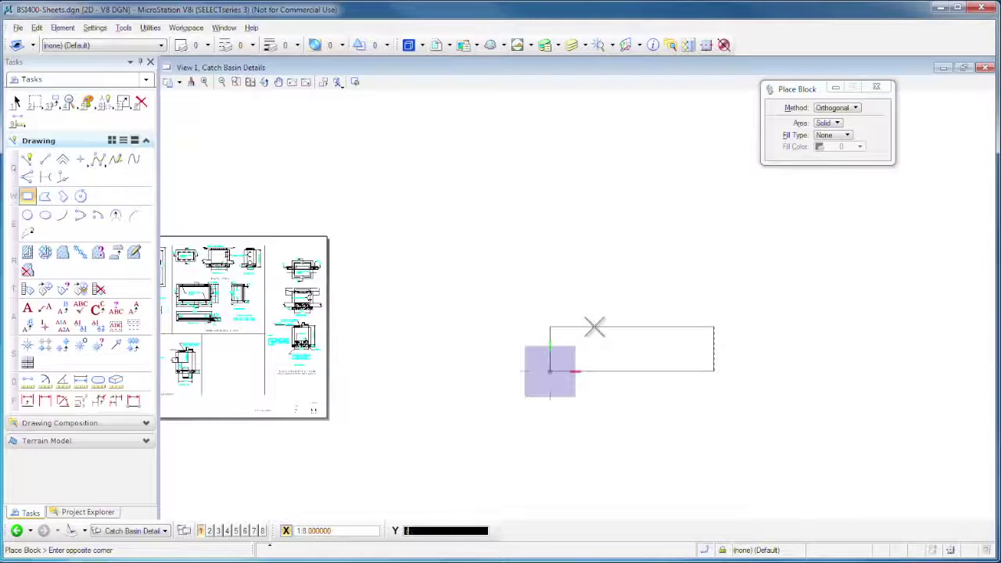
type("20")
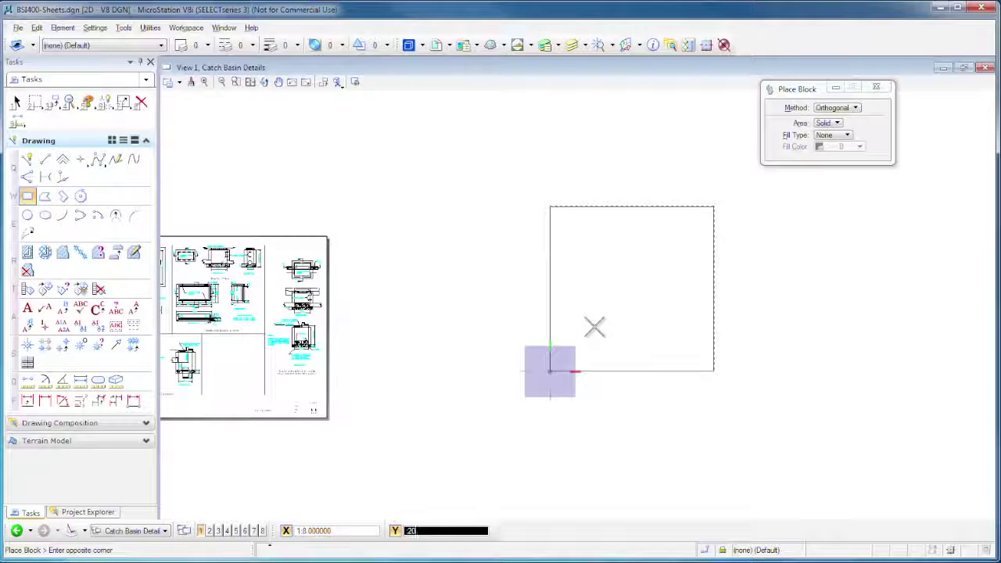
left_click(595, 327)
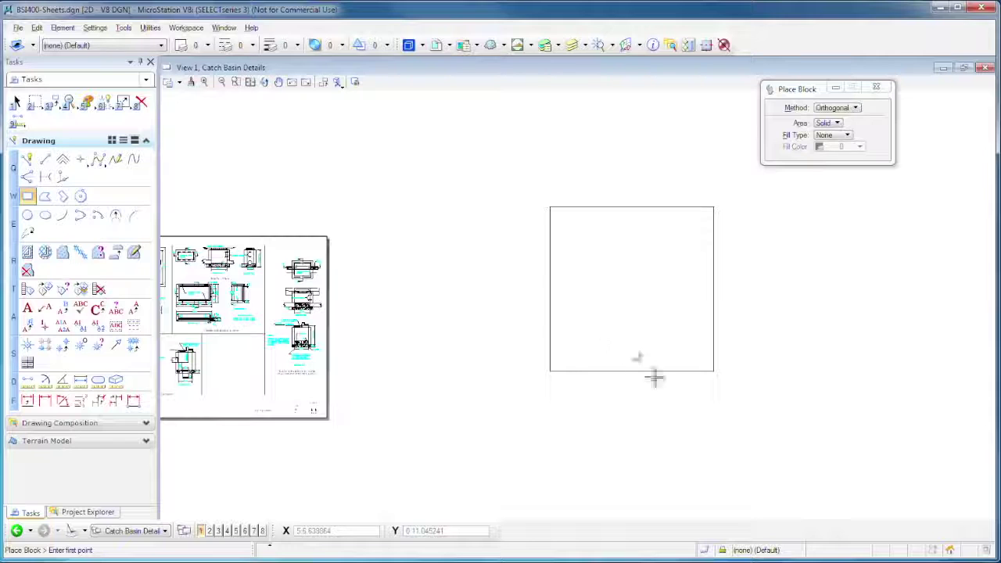
scroll(662, 395, "down", 2)
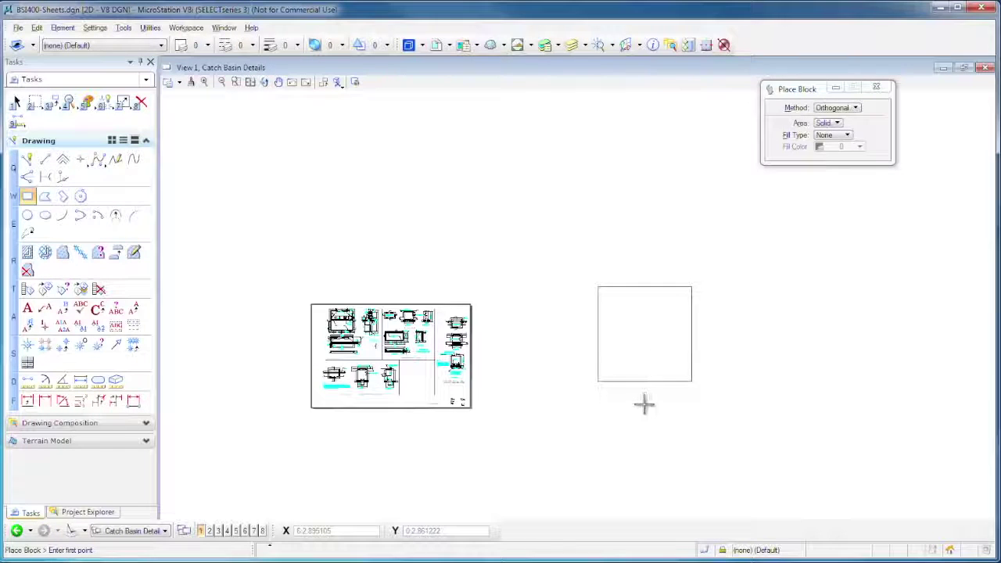
mouse_move(643, 404)
middle_mouse_down()
mouse_move(626, 360)
mouse_move(567, 293)
mouse_move(572, 285)
middle_mouse_up()
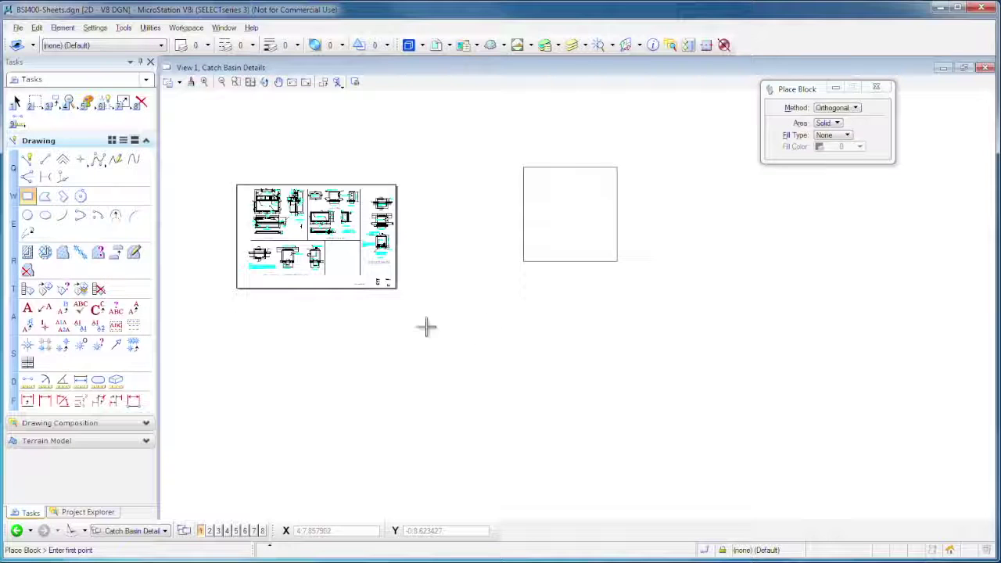
left_click(29, 160)
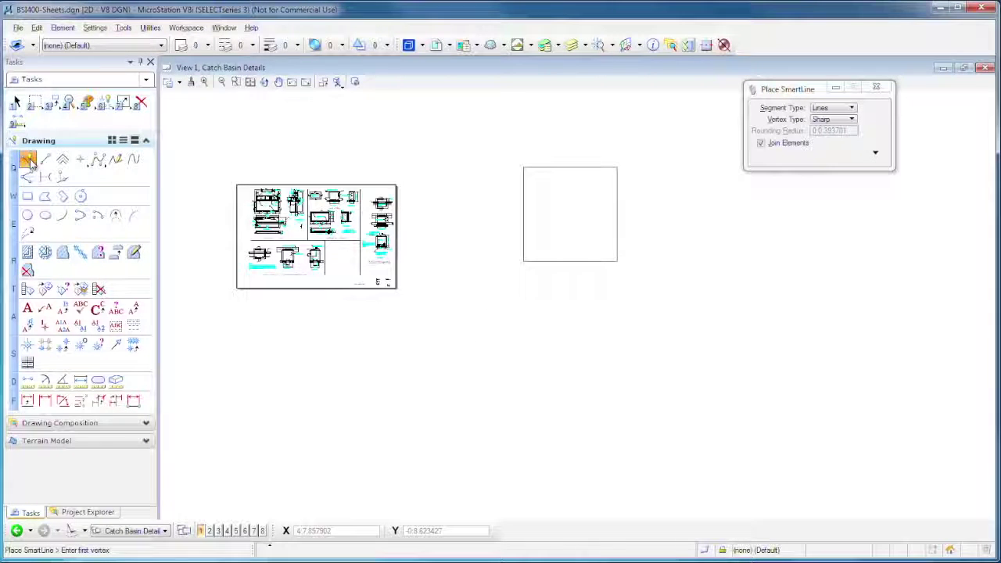
- Draw a SmartLine down from the square's lower-left corner, 0.6 across, then back up
middle_click(522, 261)
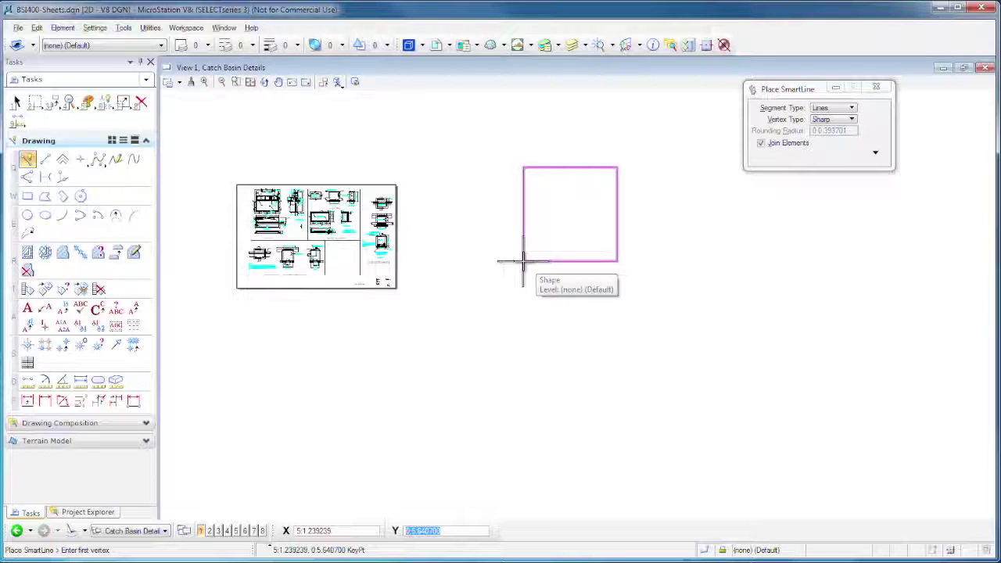
key("o")
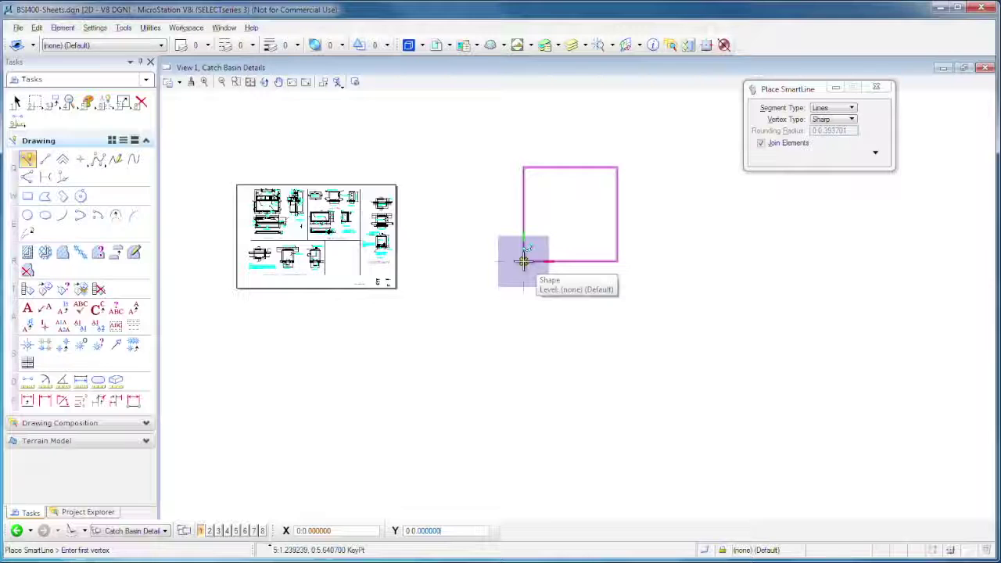
left_click(523, 261)
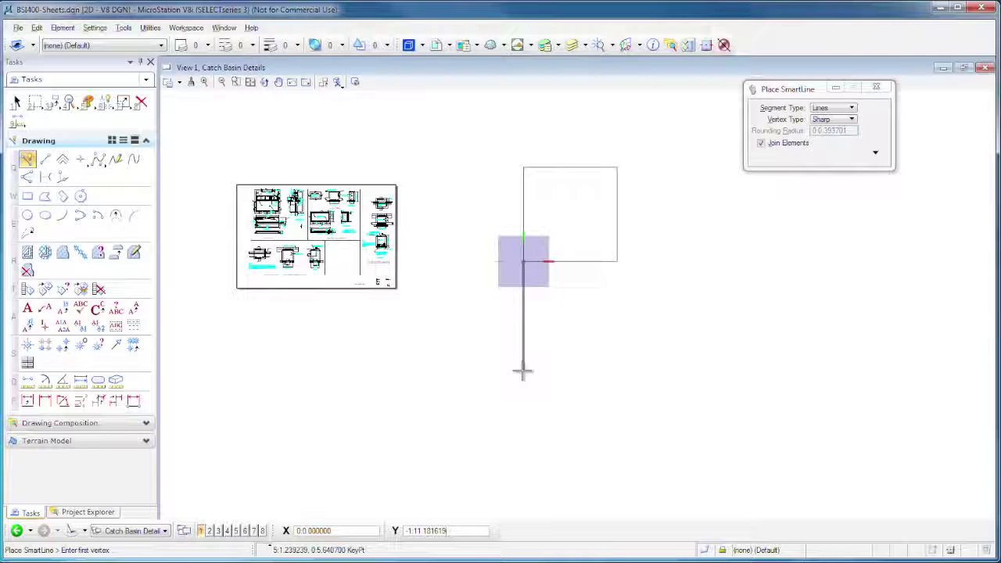
left_click(523, 372)
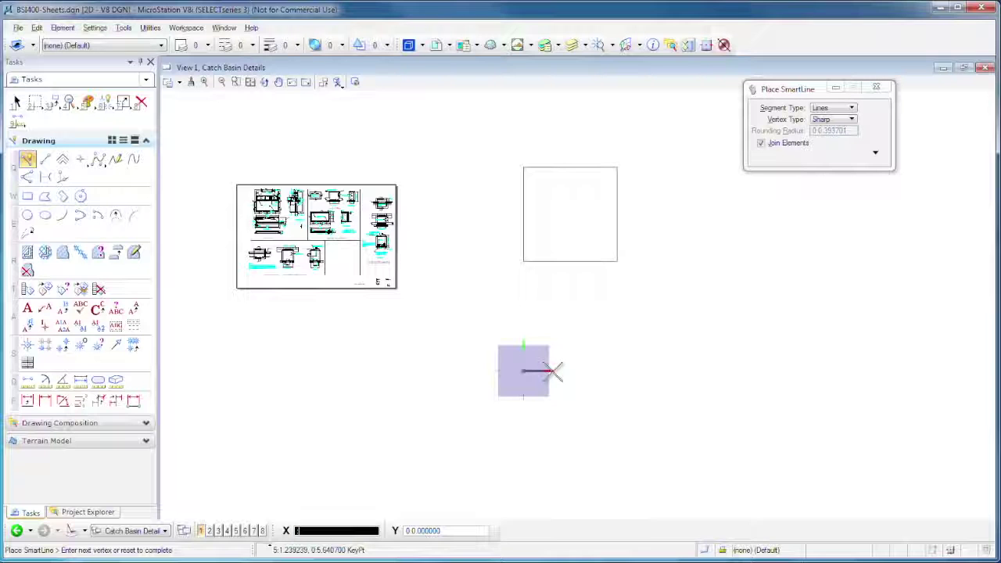
type(".6")
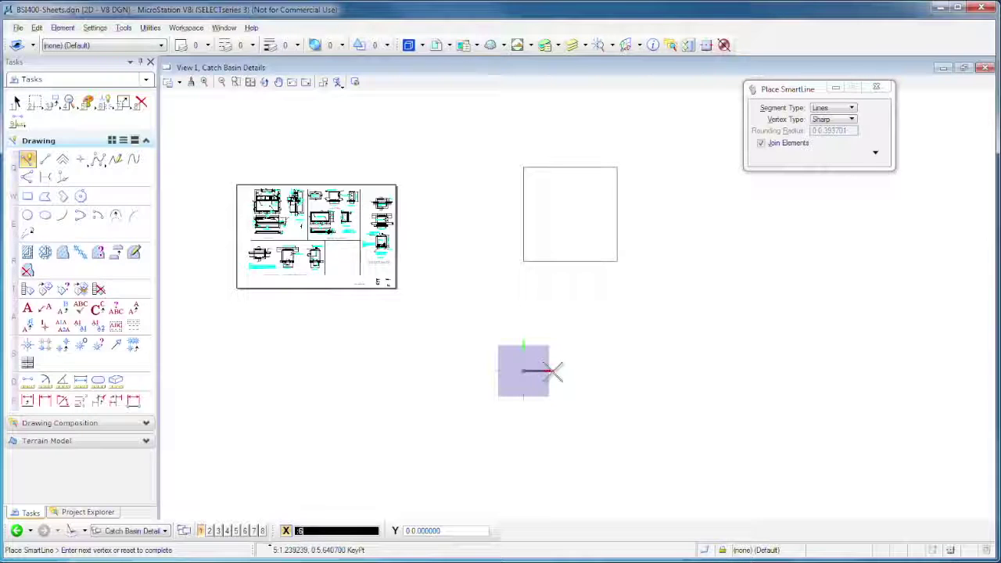
left_click(553, 371)
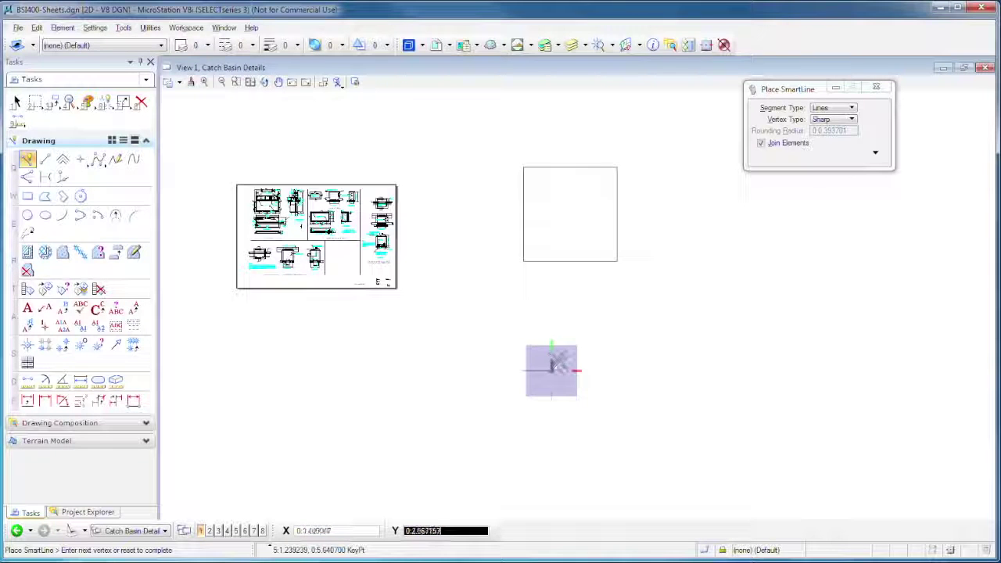
left_click(552, 343)
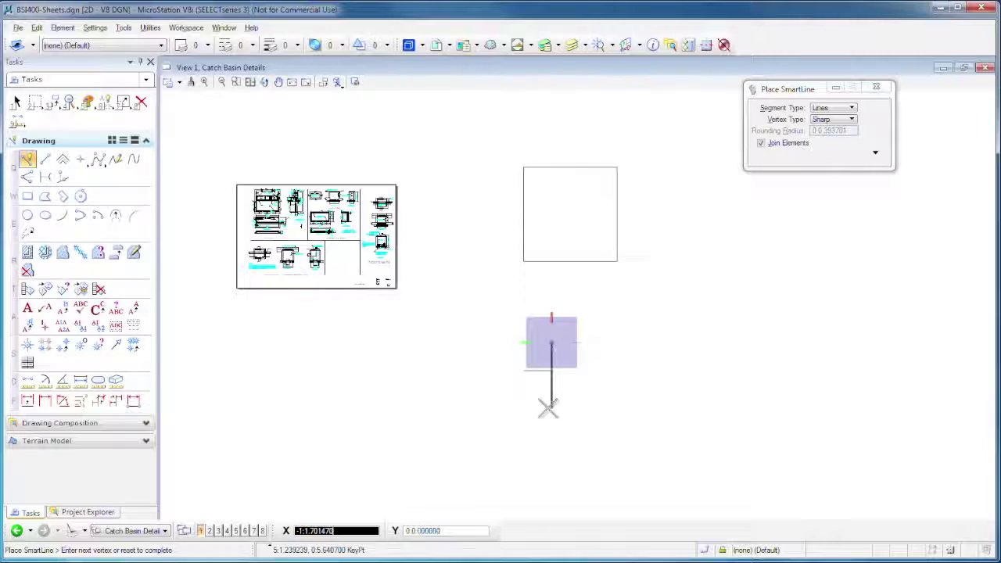
right_click(495, 374)
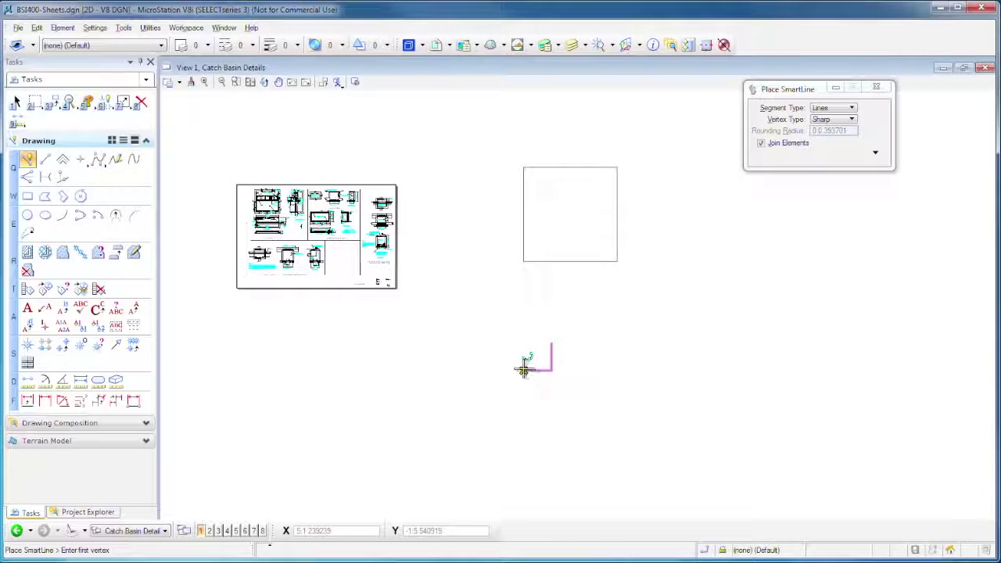
- Add a SmartLine rising 4 units, then sloping to the other leg's end to close the wall
left_click(523, 370)
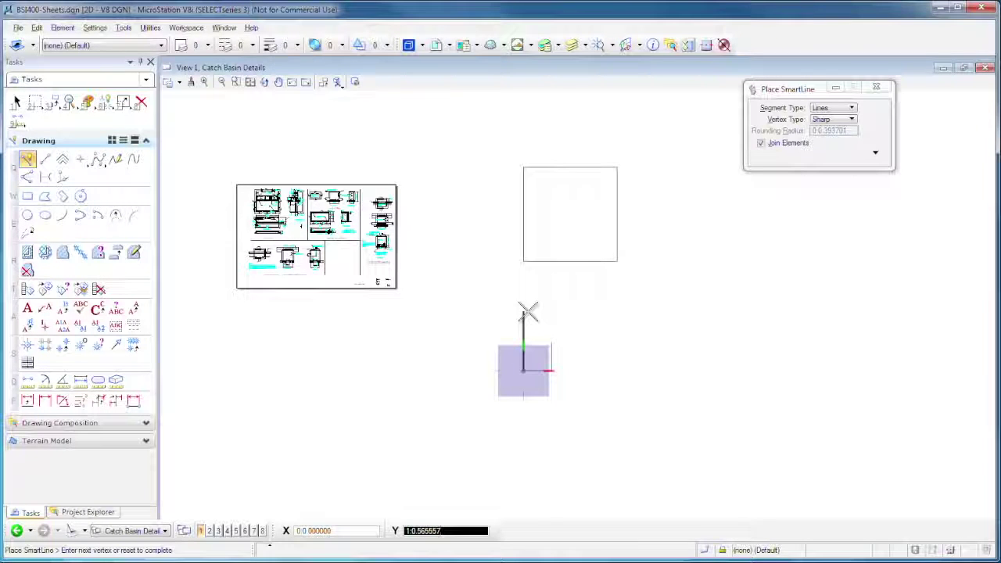
type("4")
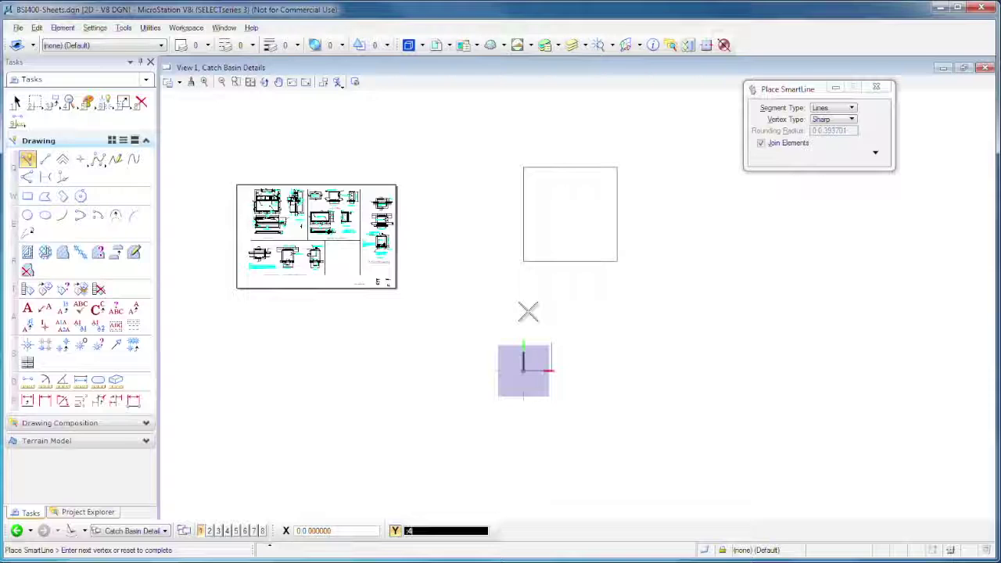
left_click(527, 312)
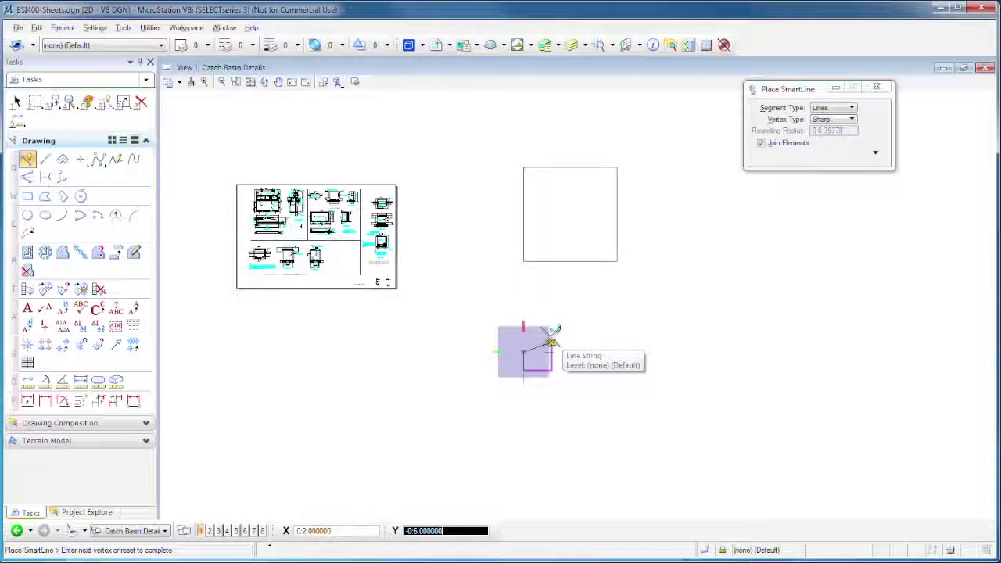
left_click(552, 342)
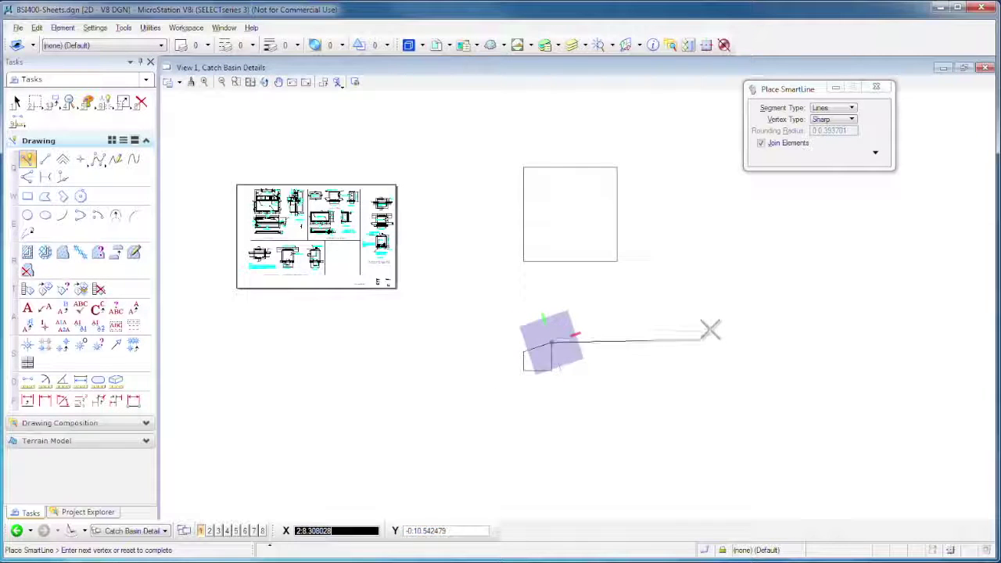
right_click(711, 316)
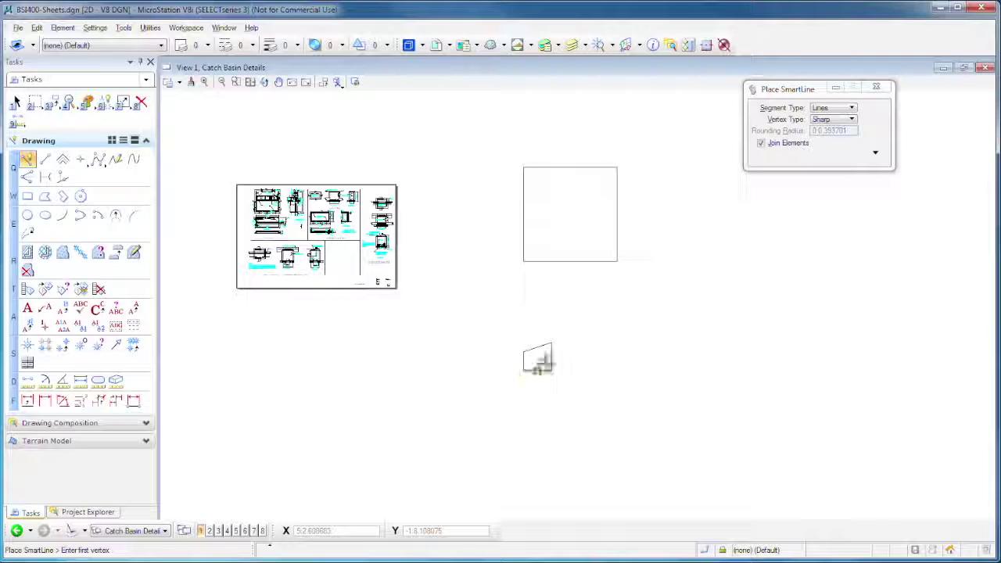
scroll(538, 362, "up", 3)
scroll(536, 360, "down", 3)
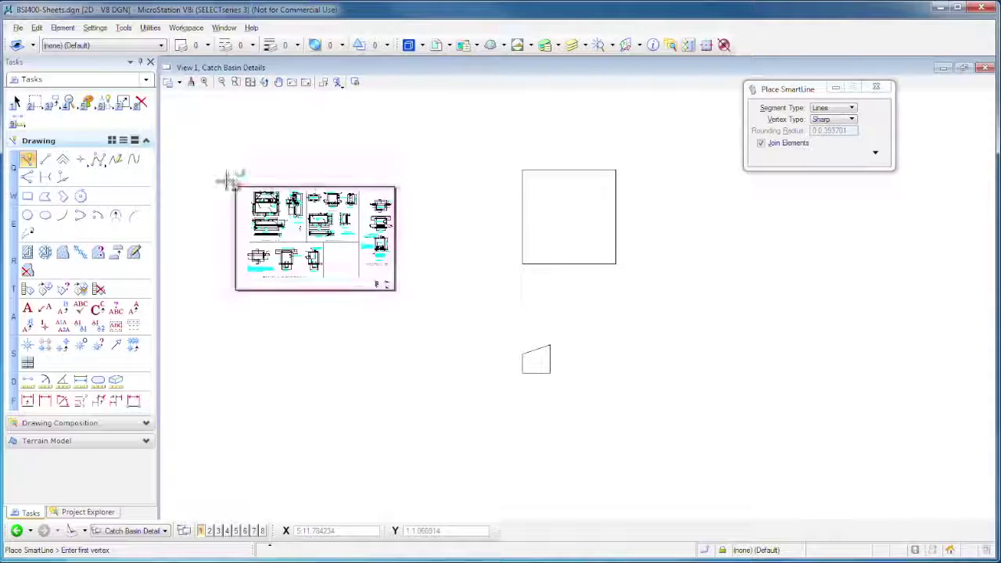
- Place a circle of 0.4 radius at the square's centre using Center snap
left_click(28, 217)
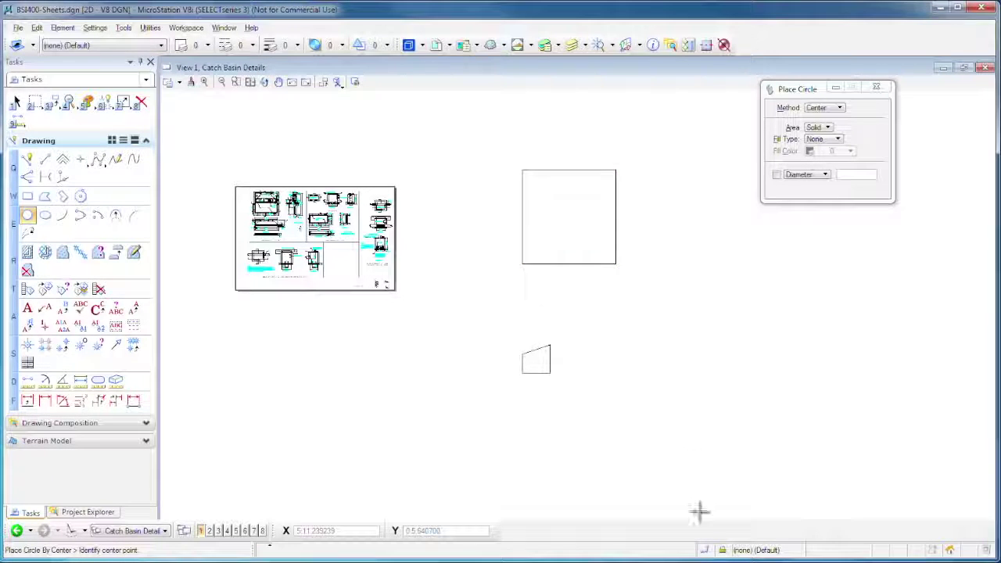
left_click(705, 549)
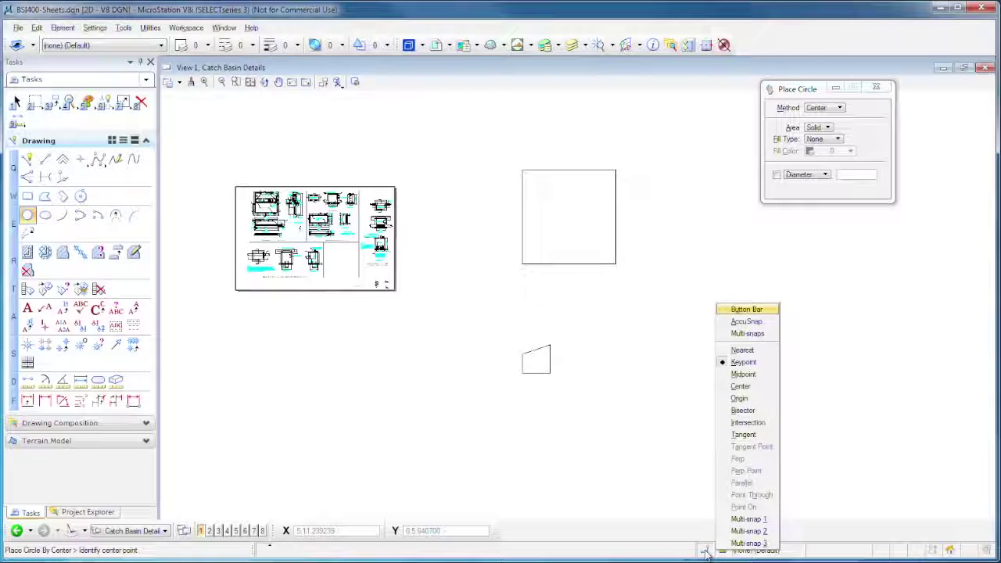
left_click(741, 386)
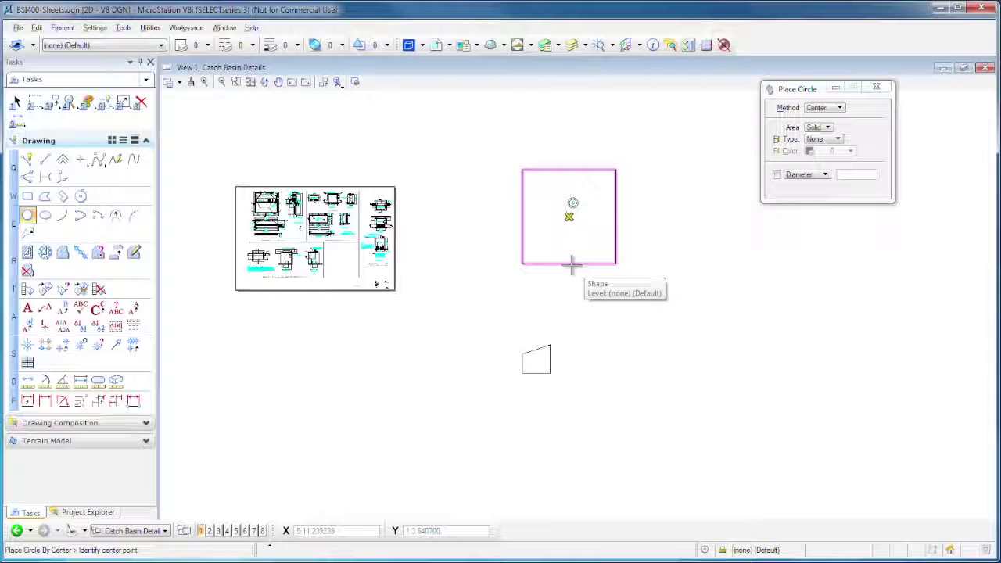
left_click(572, 266)
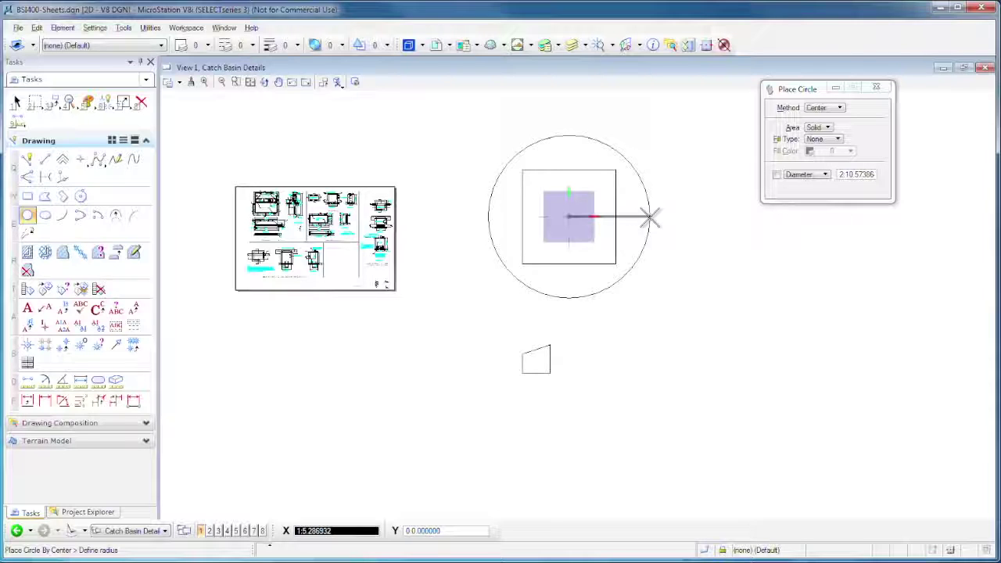
type(".4")
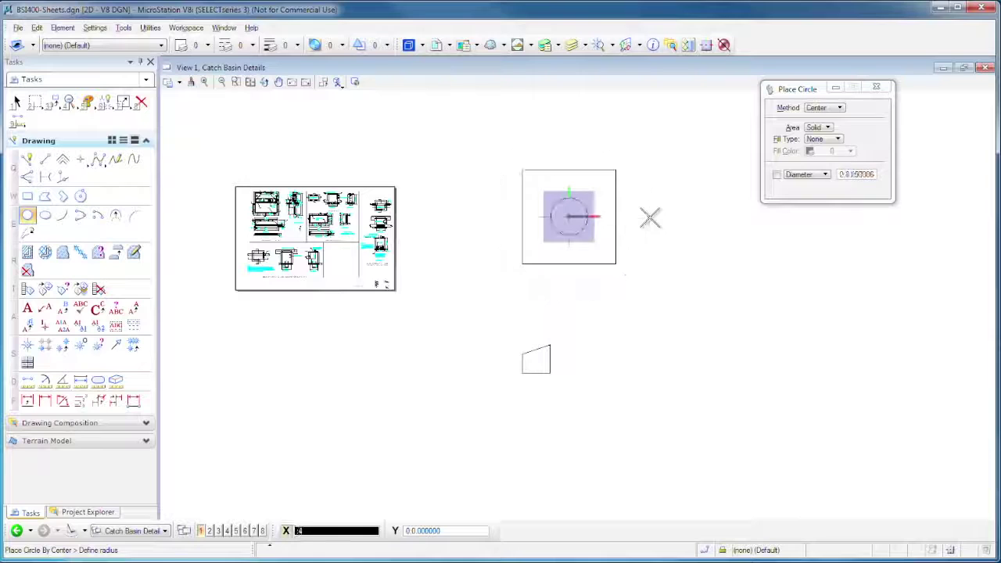
left_click(650, 218)
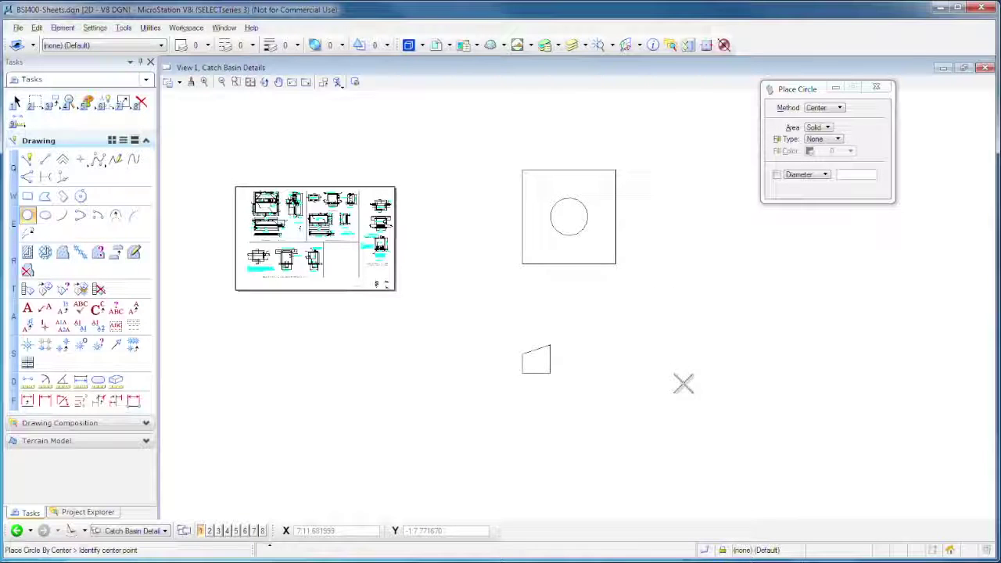
- Zoom in on the wall, then open Element > Cells and its File > Attach File dialog
scroll(525, 368, "up", 6)
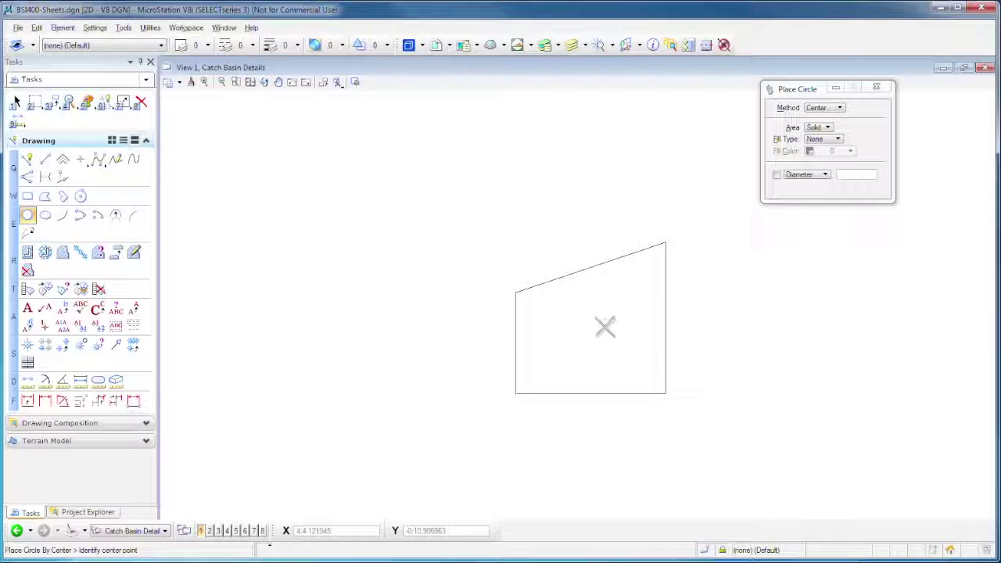
scroll(604, 327, "up", 2)
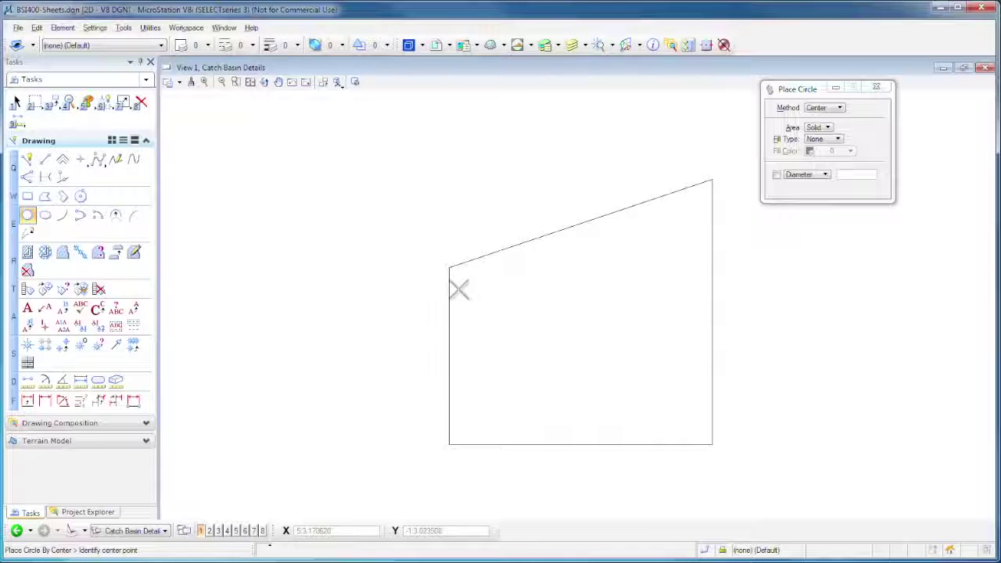
left_click(64, 29)
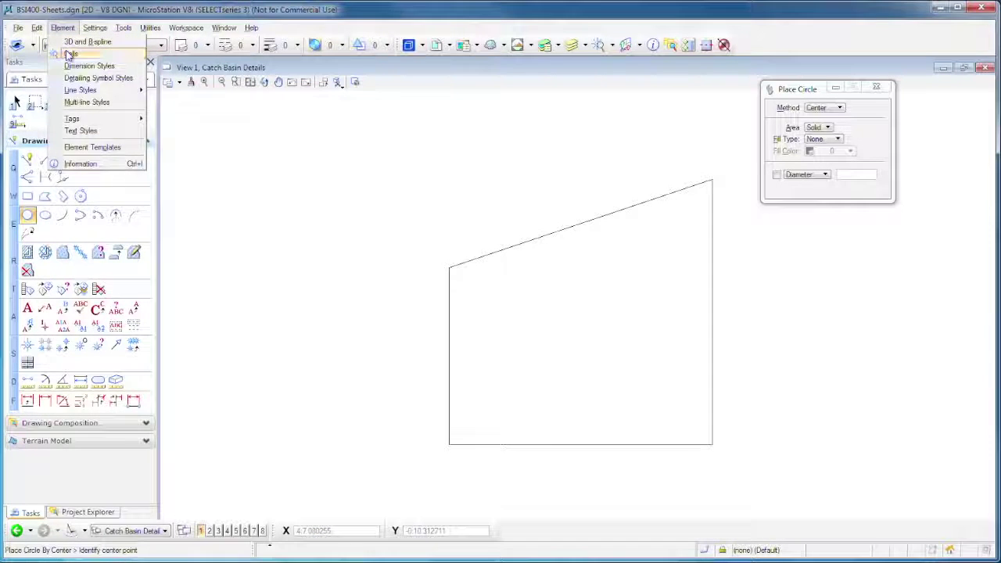
left_click(71, 54)
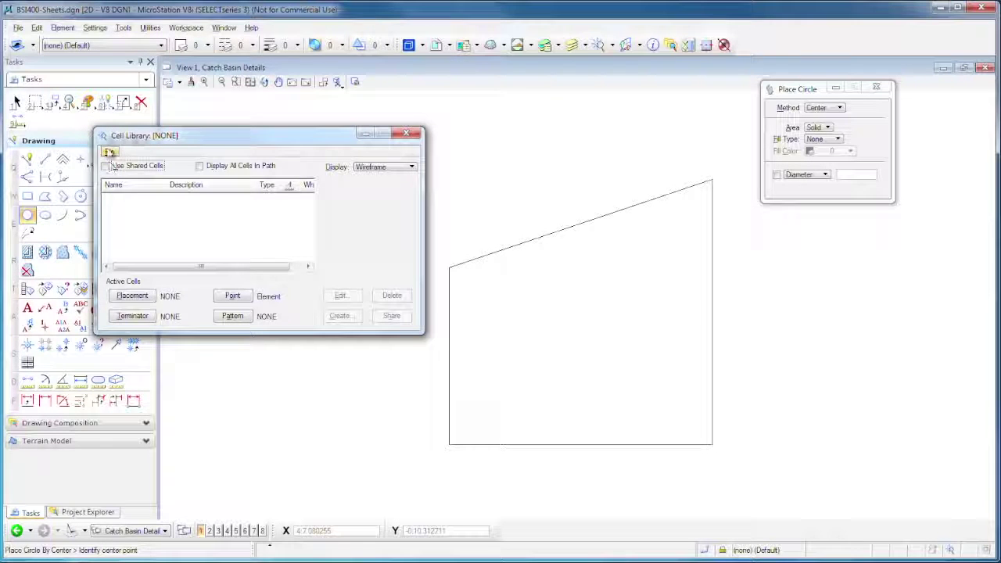
left_click(110, 152)
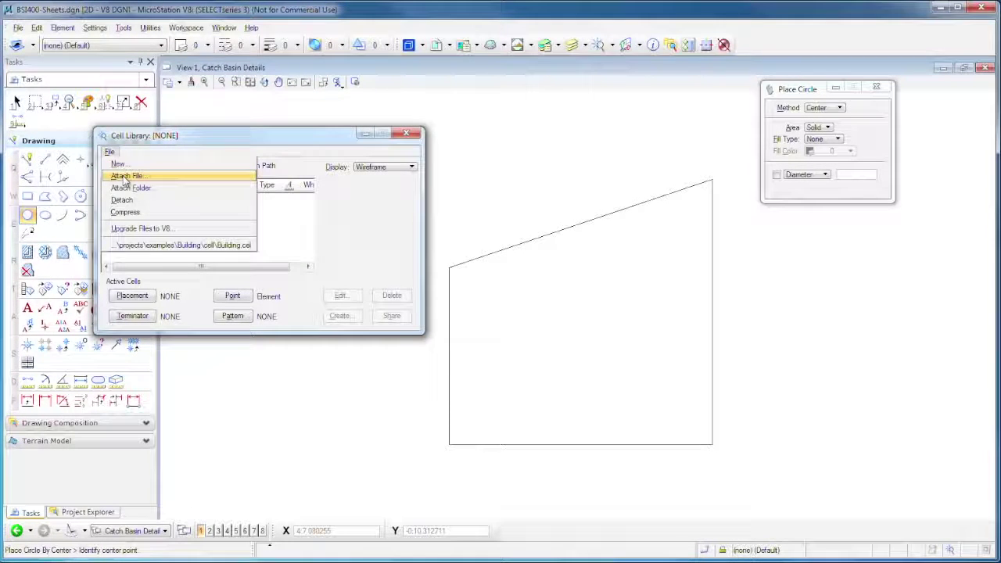
left_click(116, 177)
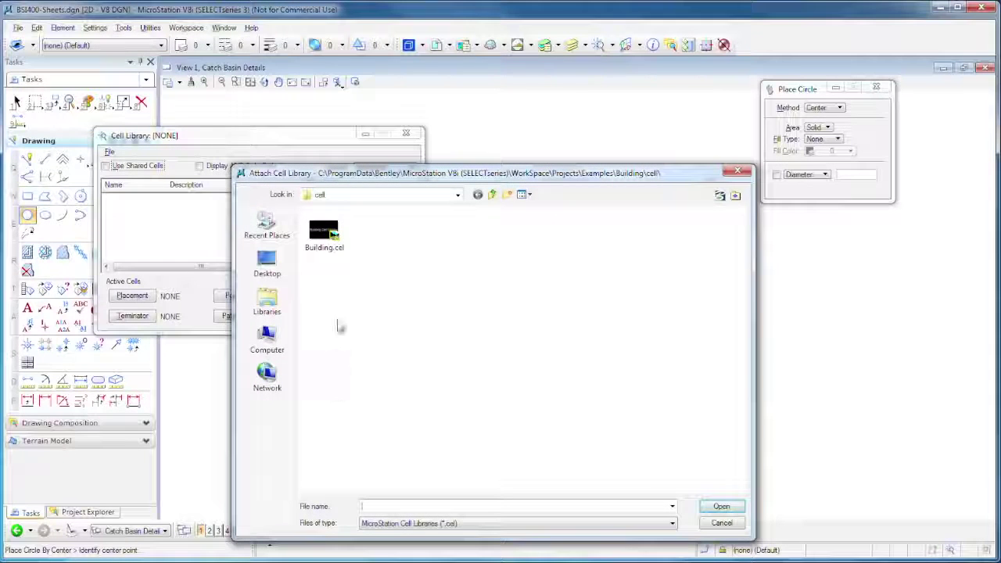
- Browse to WorkSpace > System > cell and attach the areapat.cel library
left_click(457, 195)
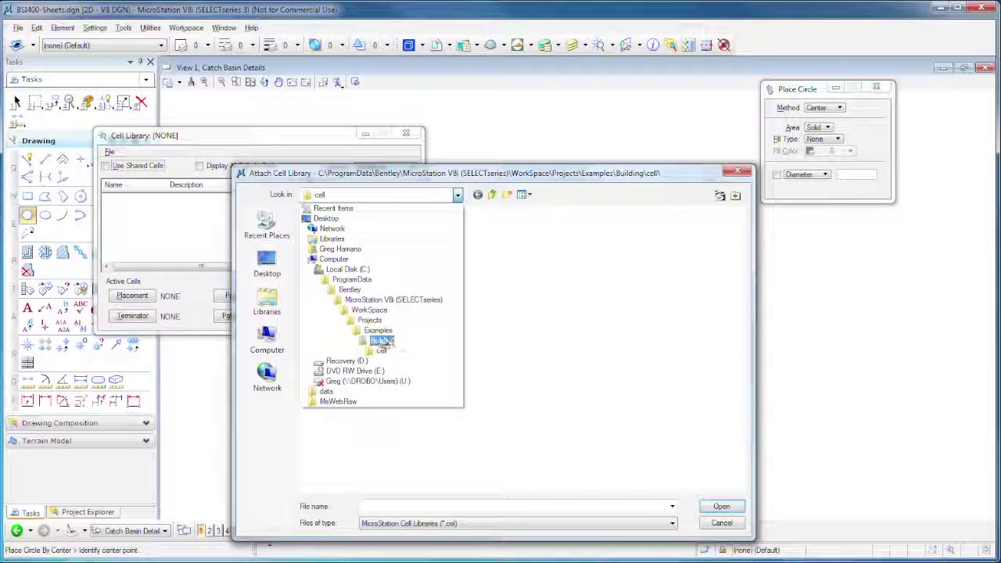
left_click(366, 311)
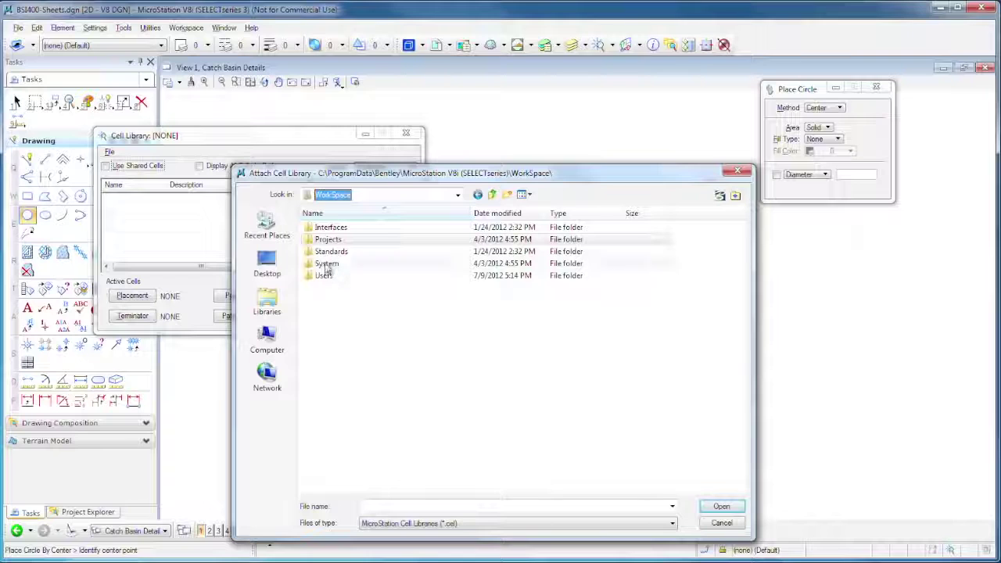
double_click(326, 265)
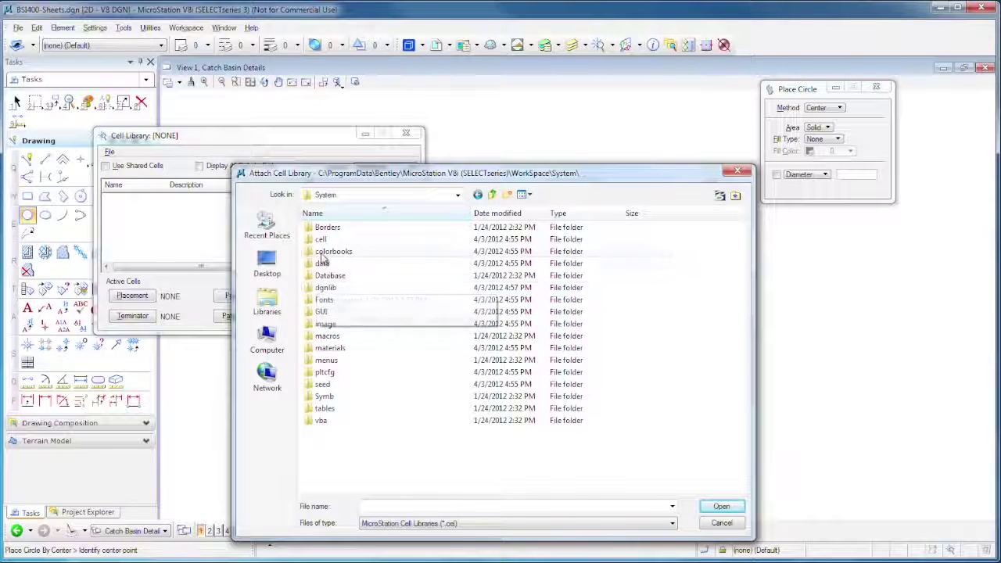
double_click(321, 239)
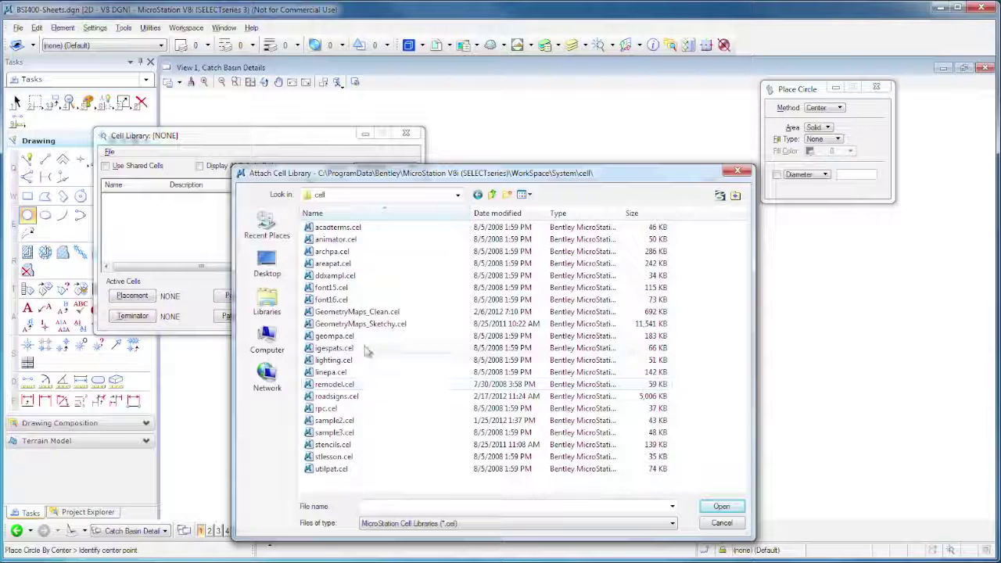
double_click(330, 265)
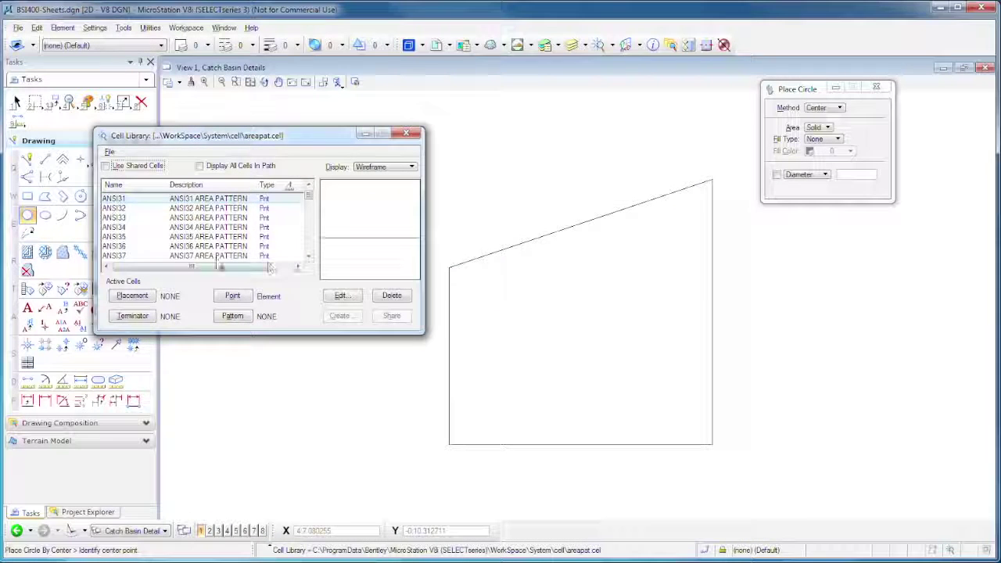
- Make CONCRT from the areapat.cel library the active pattern, then move the Cell Library dialog lower left
left_click(310, 208)
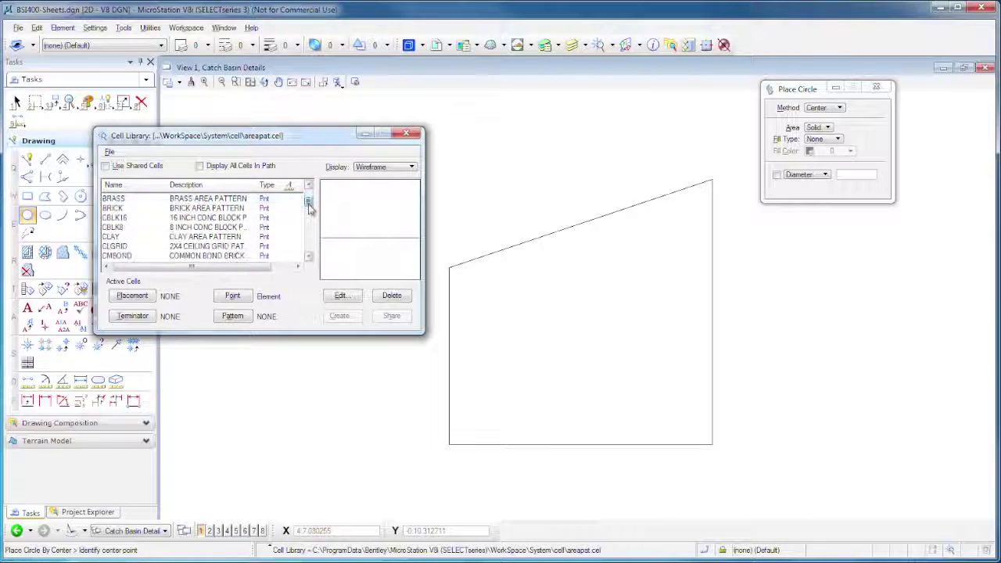
scroll(311, 207, "down", 1)
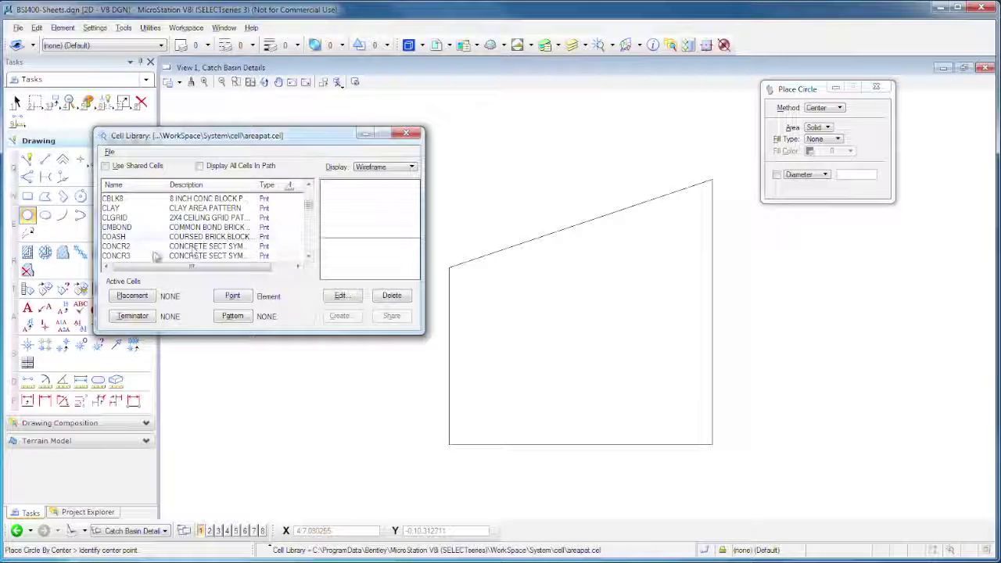
scroll(156, 256, "down", 1)
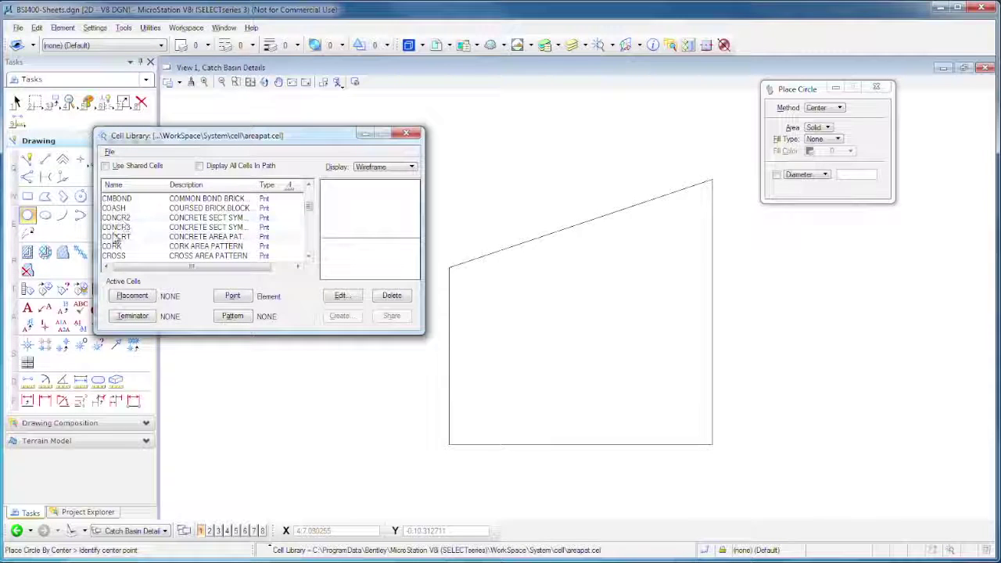
left_click(116, 237)
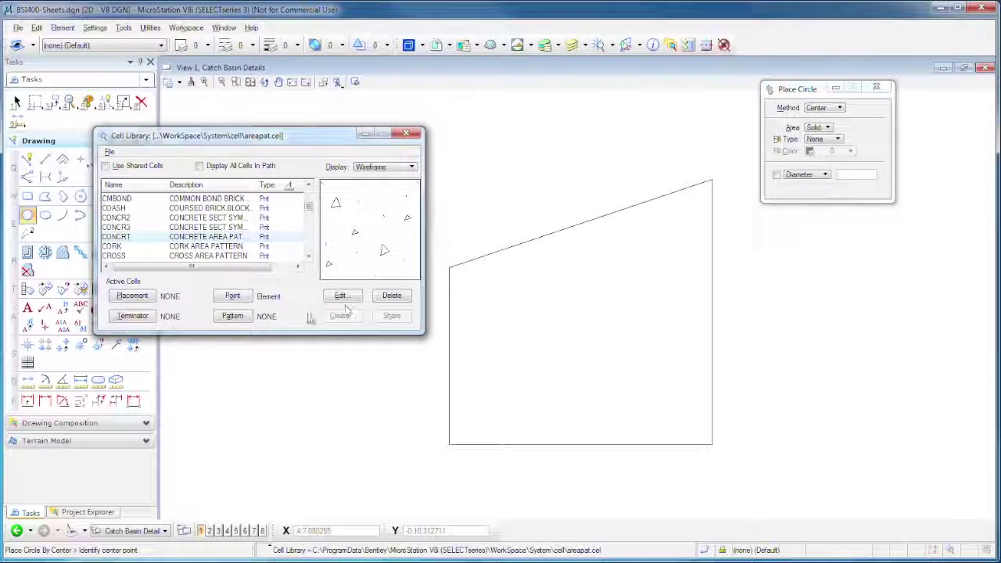
left_click(232, 316)
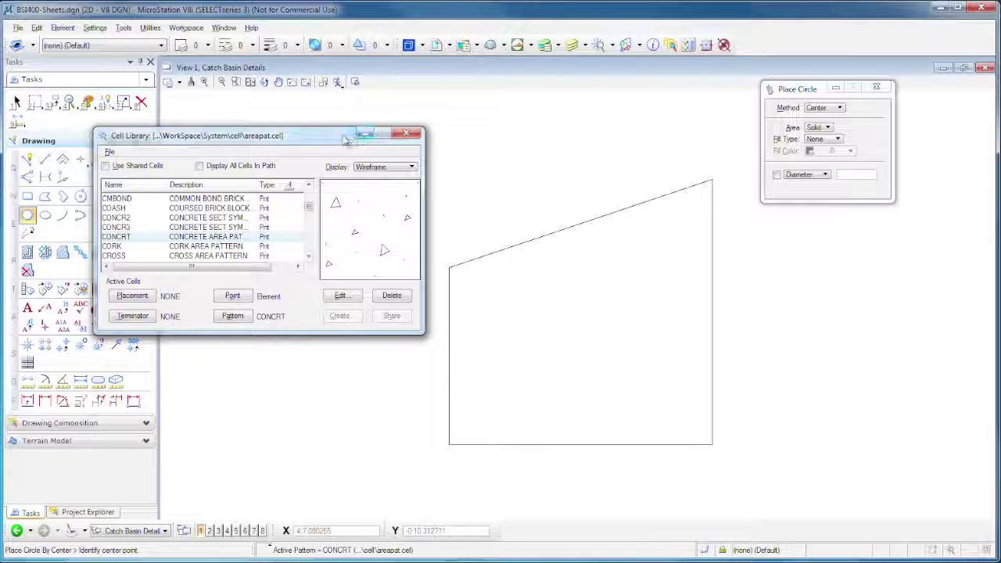
left_click_drag(342, 139, 287, 330)
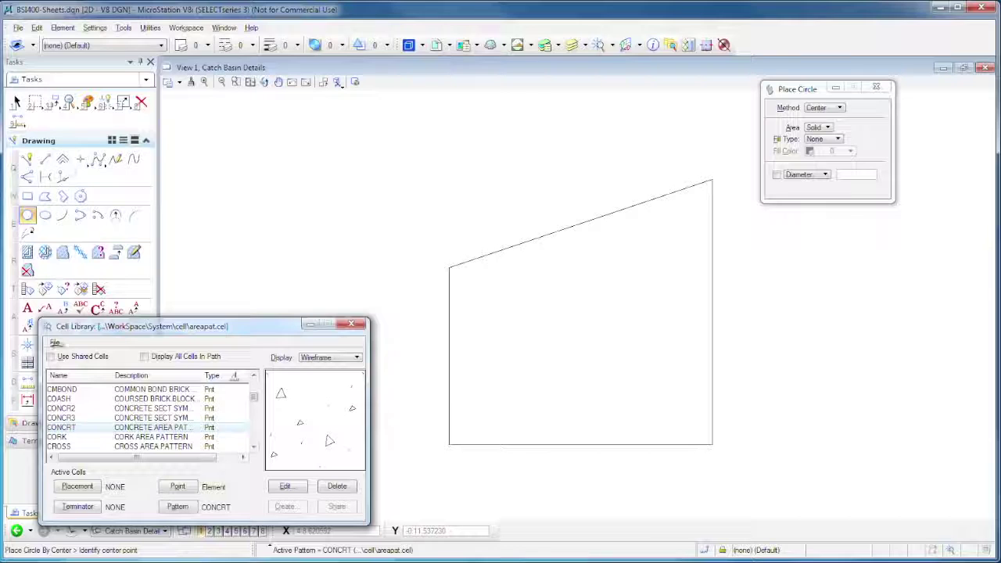
- Trial-fill the wall shape with CONCRT at scale 1 using the Flood method, then undo the fill
left_click(64, 253)
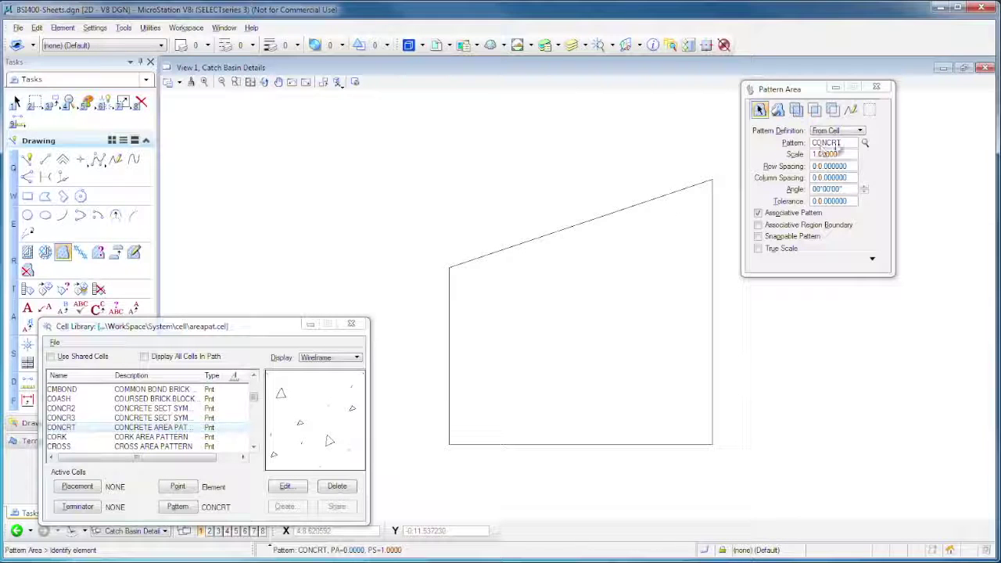
left_click(589, 356)
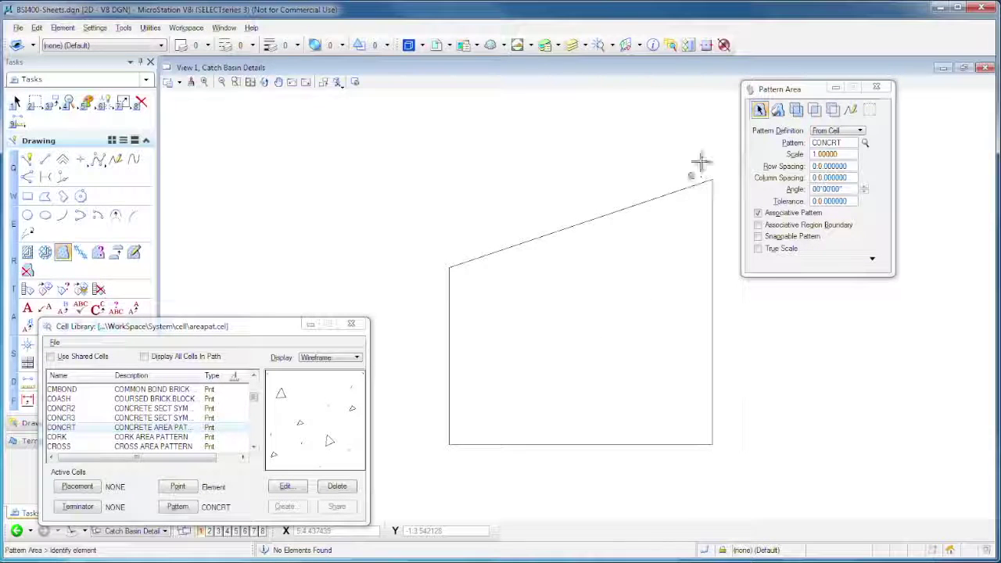
left_click(778, 110)
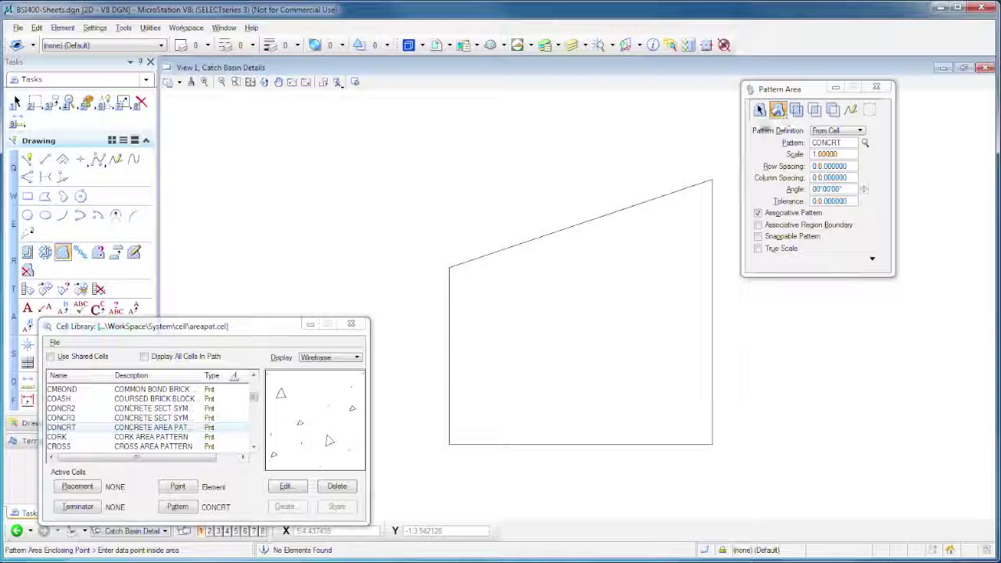
left_click(578, 343)
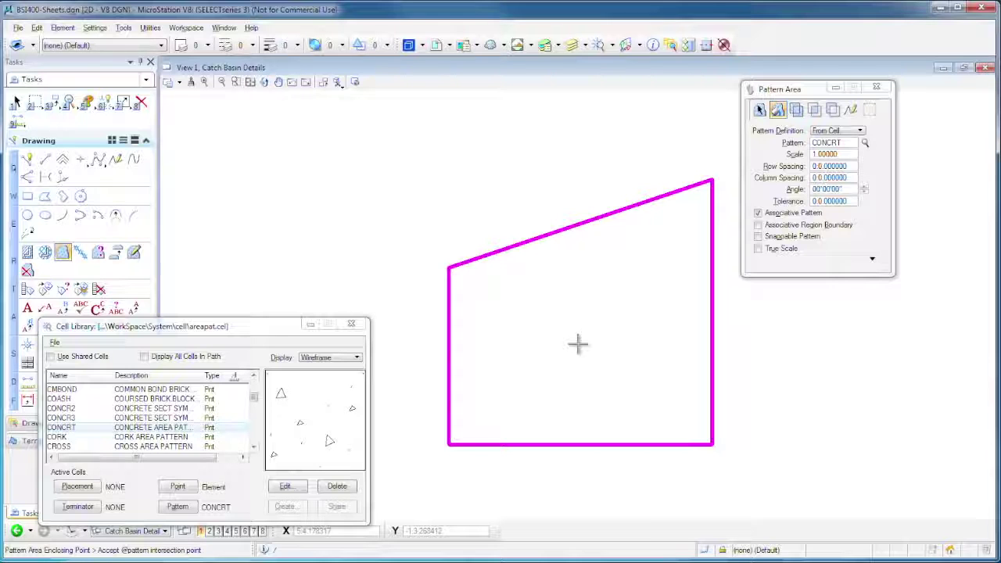
left_click(578, 344)
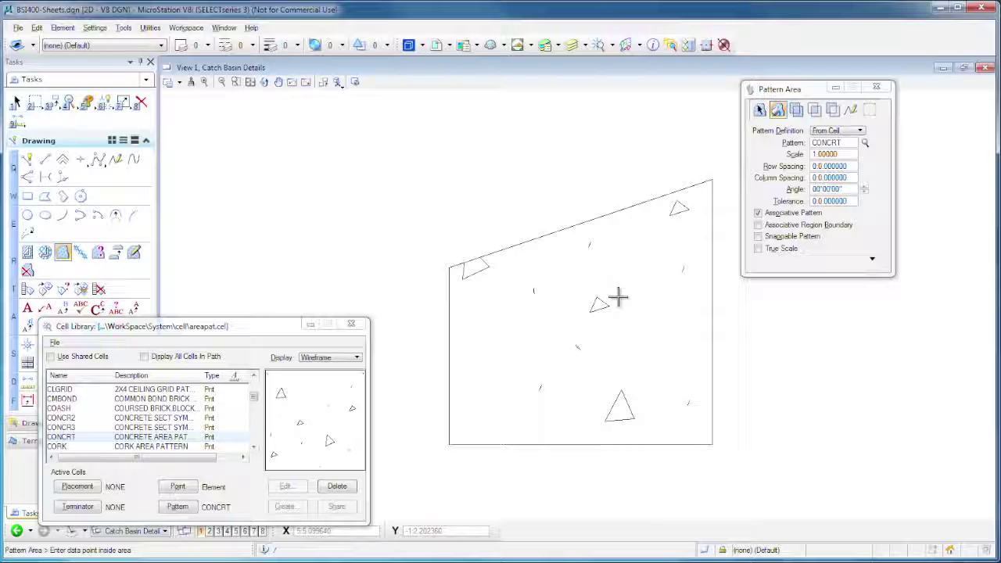
key("ctrl+z")
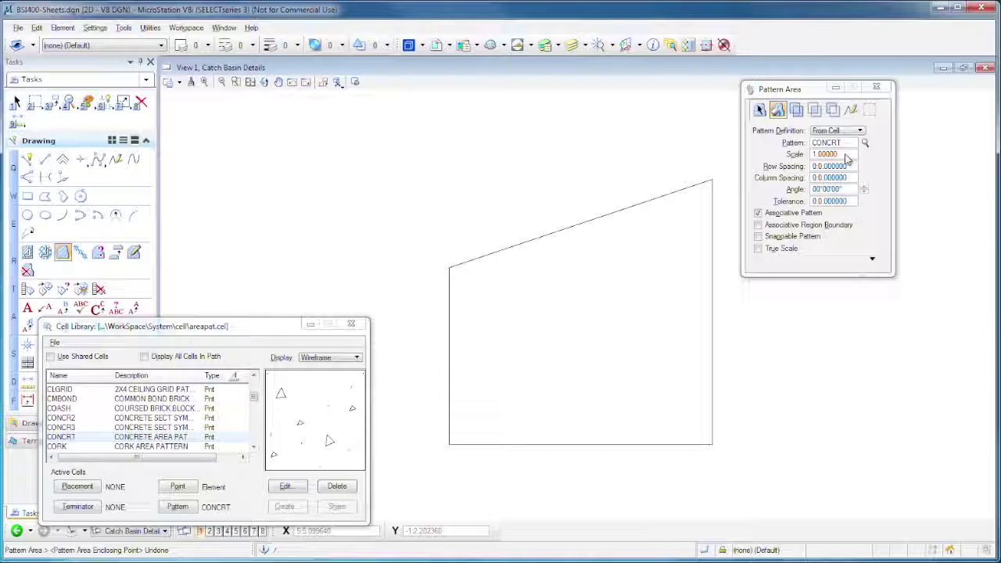
- Flood-fill the wall trapezoid with the CONCRT pattern at scale 0.5
left_click(841, 155)
double_click(836, 155)
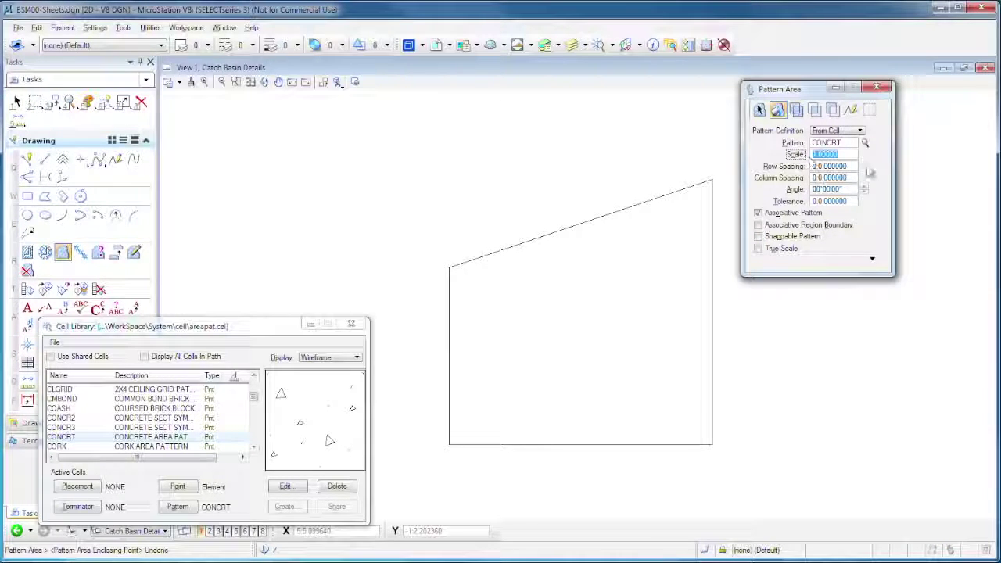
key("BackSpace")
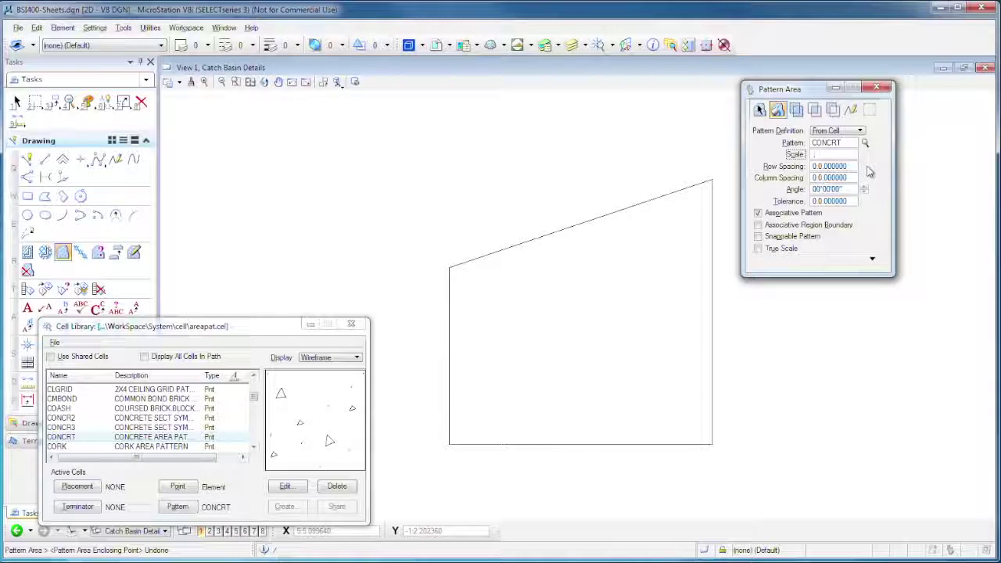
type(".5")
key("Tab")
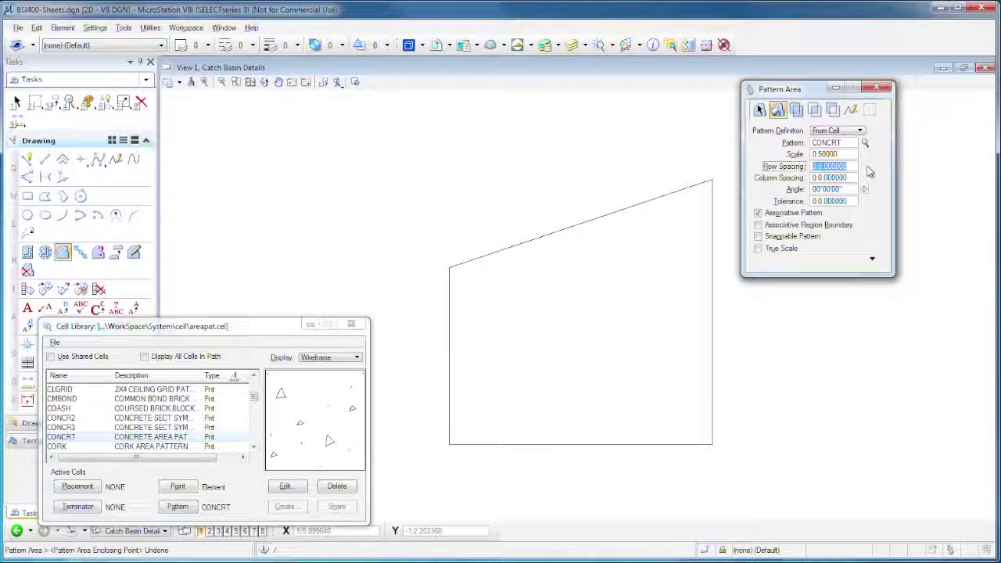
left_click(619, 337)
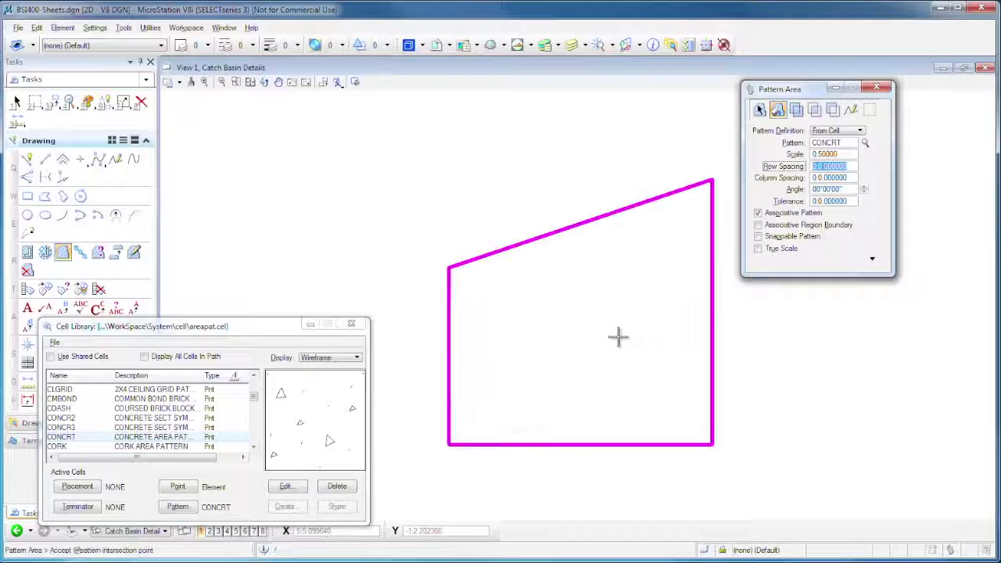
left_click(534, 162)
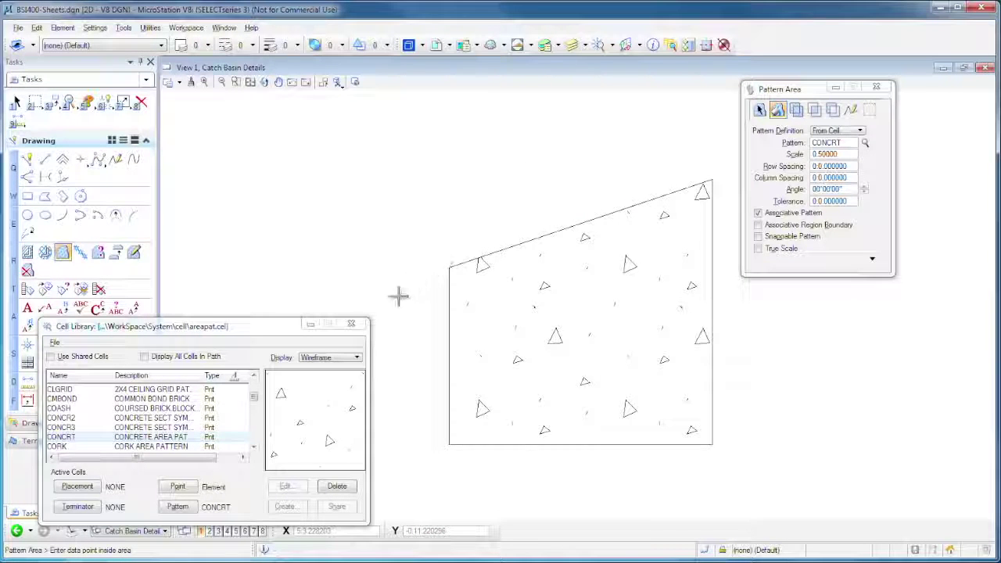
- Close the Cell Library and Pattern Area settings, and frame the square and patterned wall
left_click(351, 324)
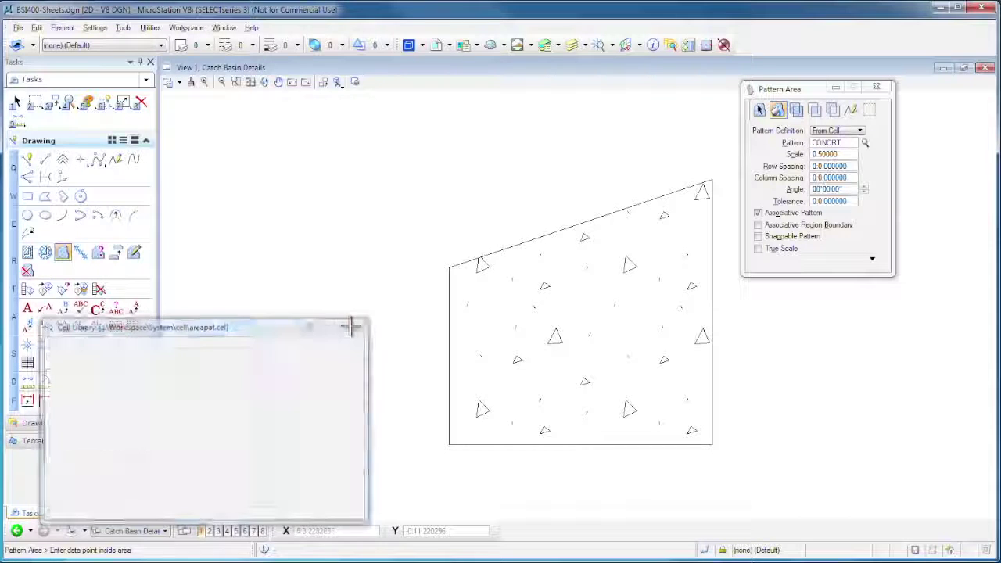
left_click(876, 87)
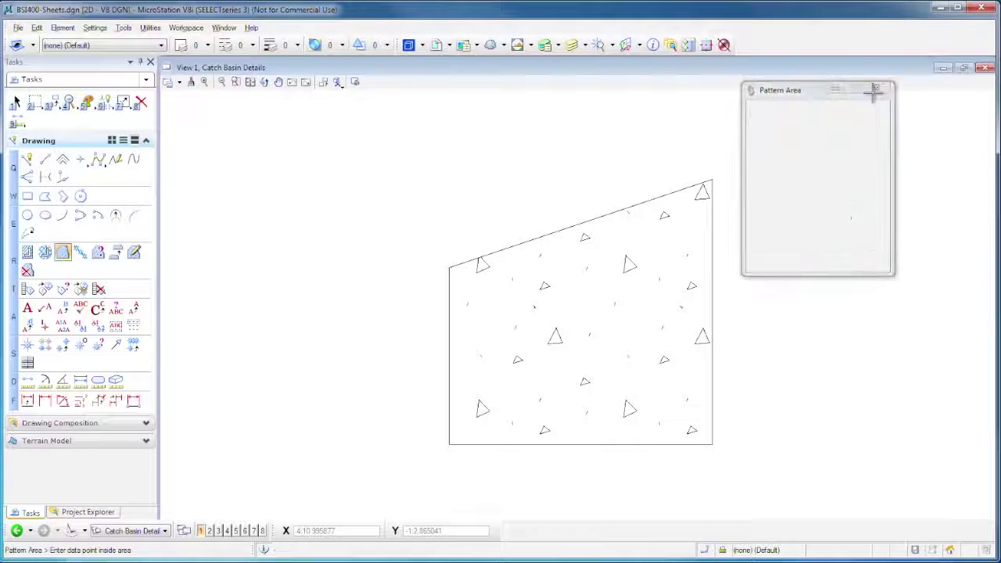
scroll(625, 277, "down", 5)
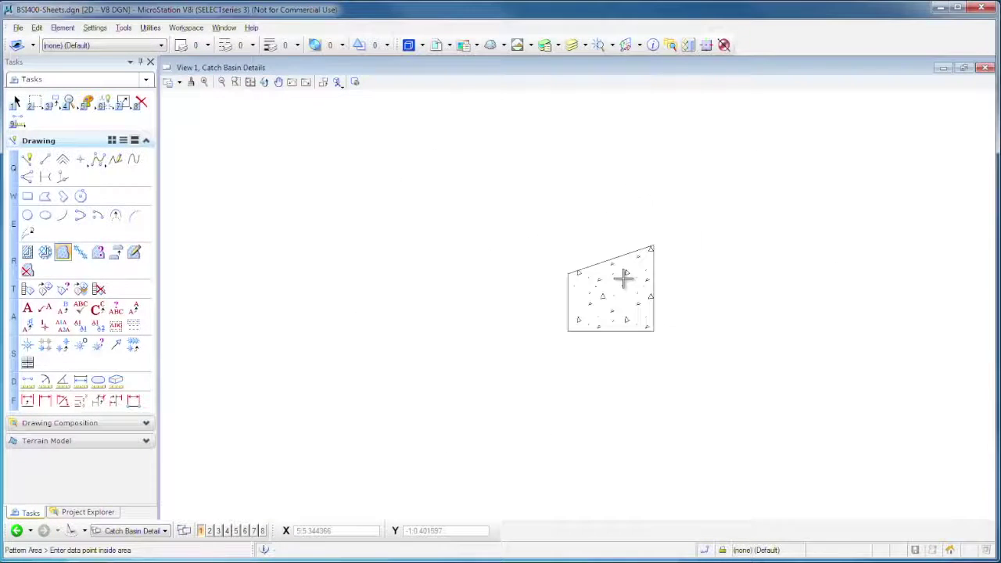
scroll(624, 276, "down", 3)
scroll(618, 281, "up", 2)
mouse_move(694, 214)
middle_mouse_down()
mouse_move(558, 260)
mouse_move(527, 290)
mouse_move(507, 367)
mouse_move(517, 366)
middle_mouse_up()
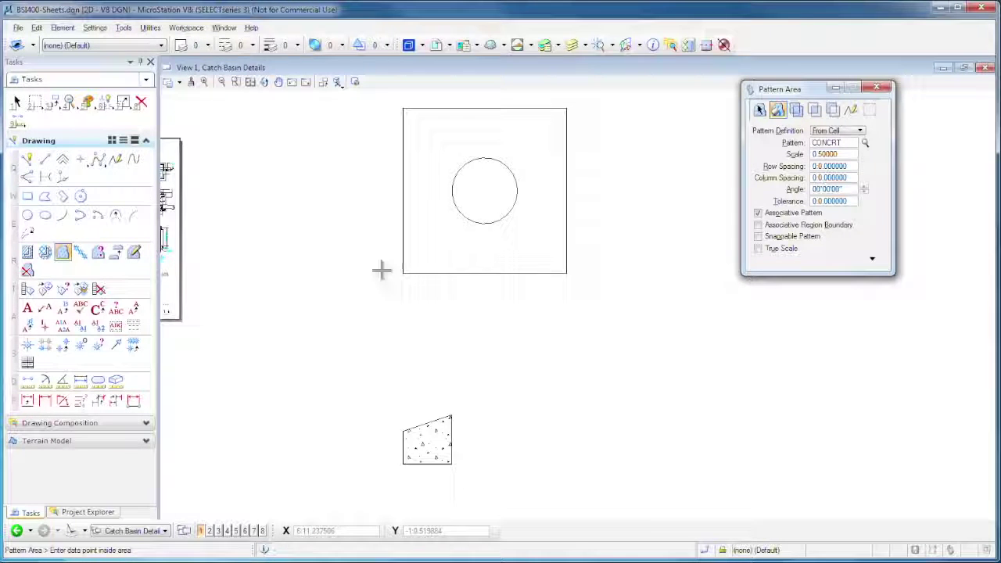
- Mirror a copy of the patterned wall about a vertical axis through the square's bottom midpoint
left_click(53, 107)
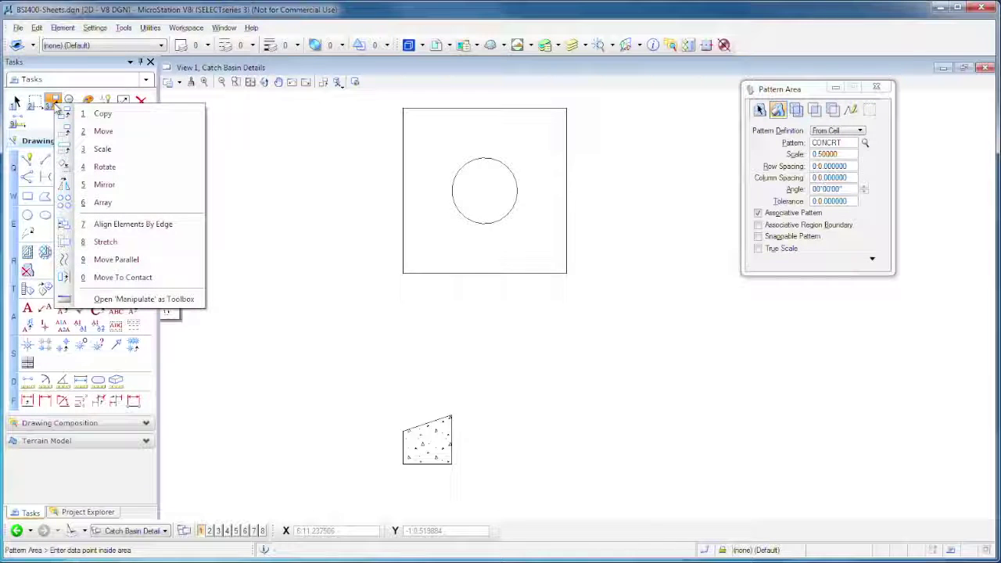
left_click(104, 184)
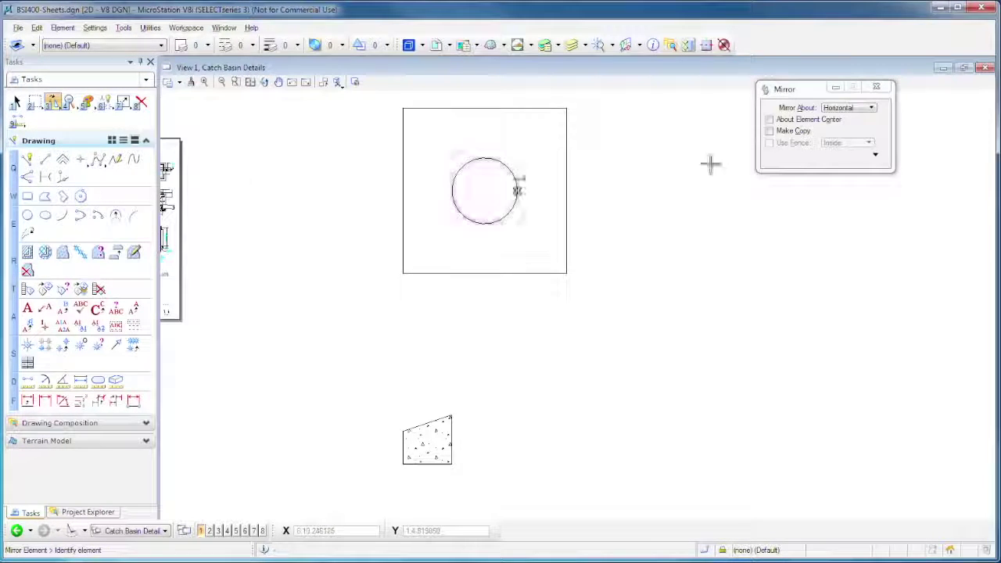
left_click_drag(799, 88, 683, 102)
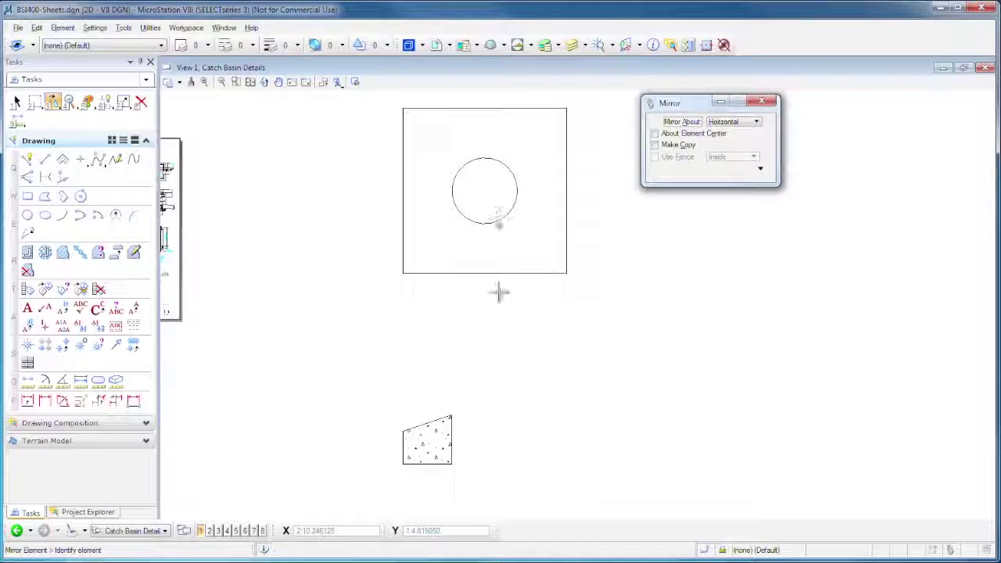
left_click(738, 123)
left_click(727, 130)
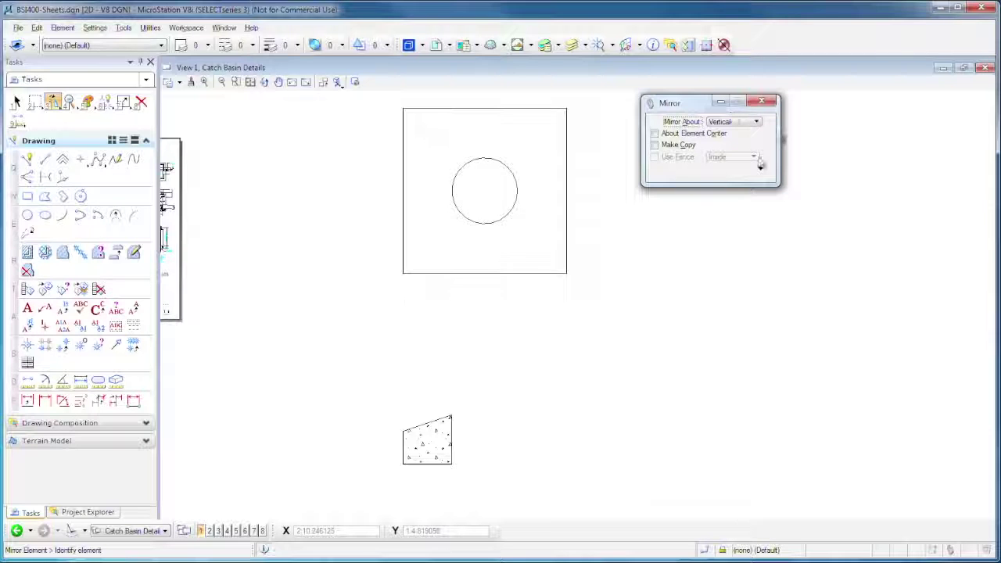
left_click(662, 147)
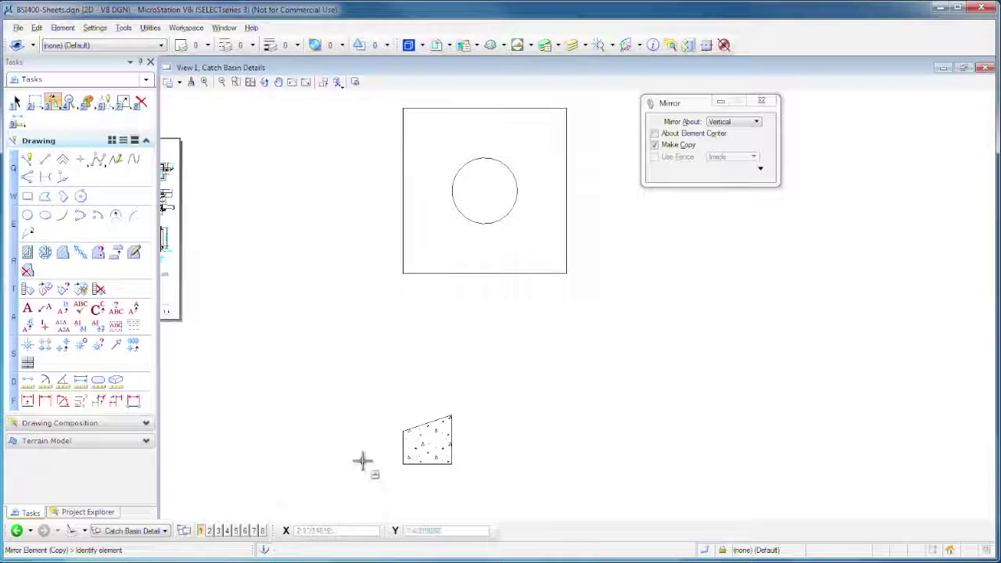
left_click(416, 425)
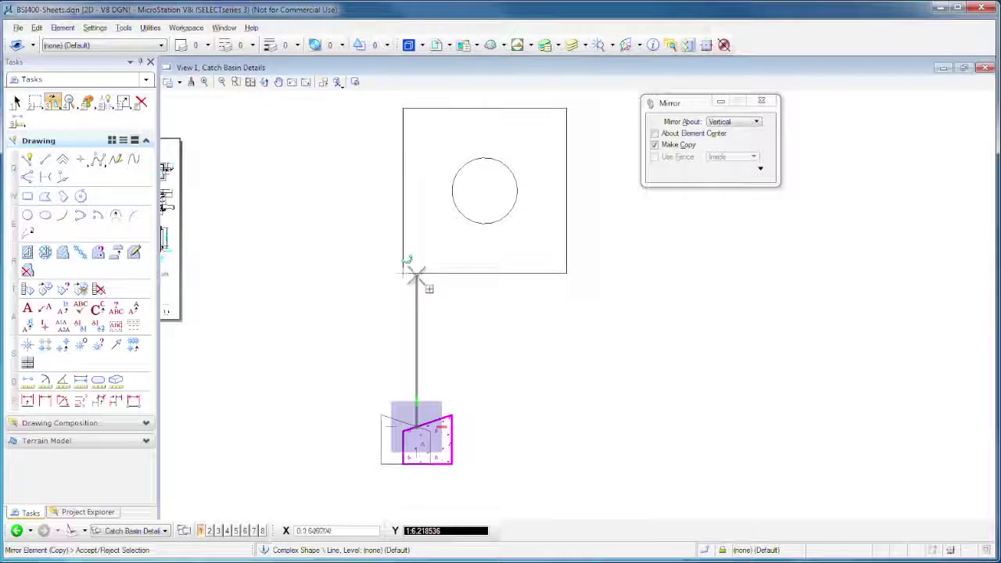
left_click(485, 274)
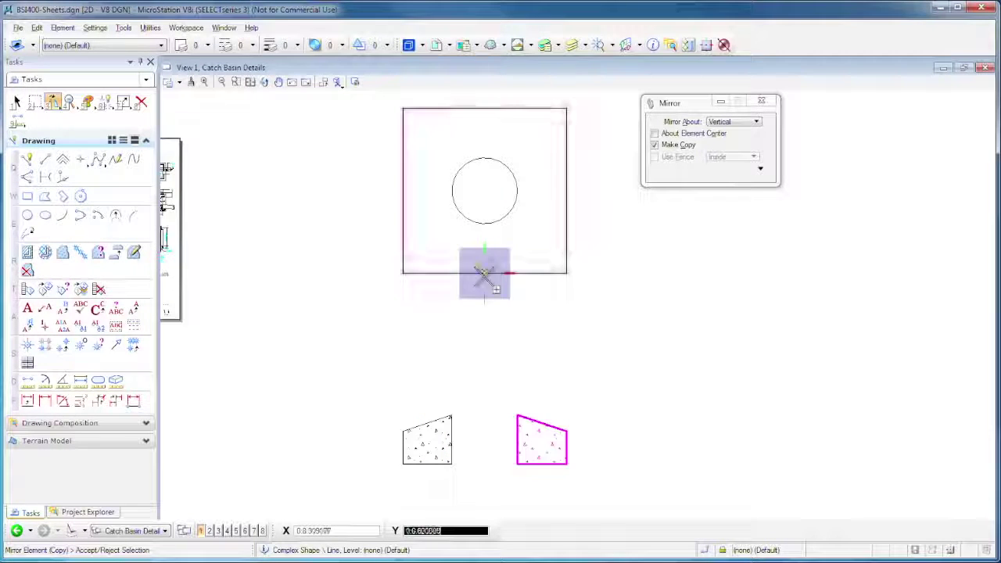
right_click(669, 383)
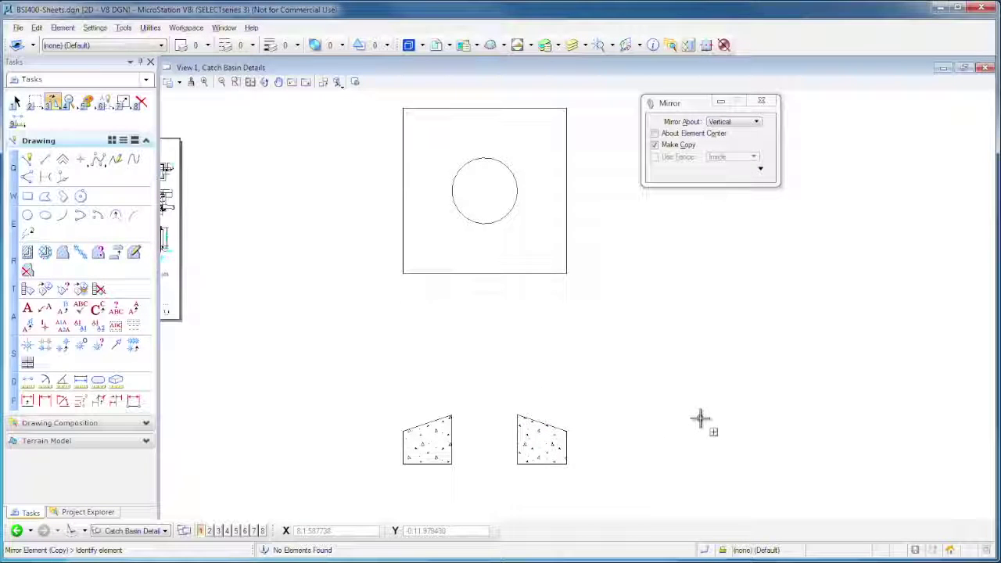
- Draw a SmartLine from the left wall's bottom corner to the right wall's bottom corner
left_click(28, 160)
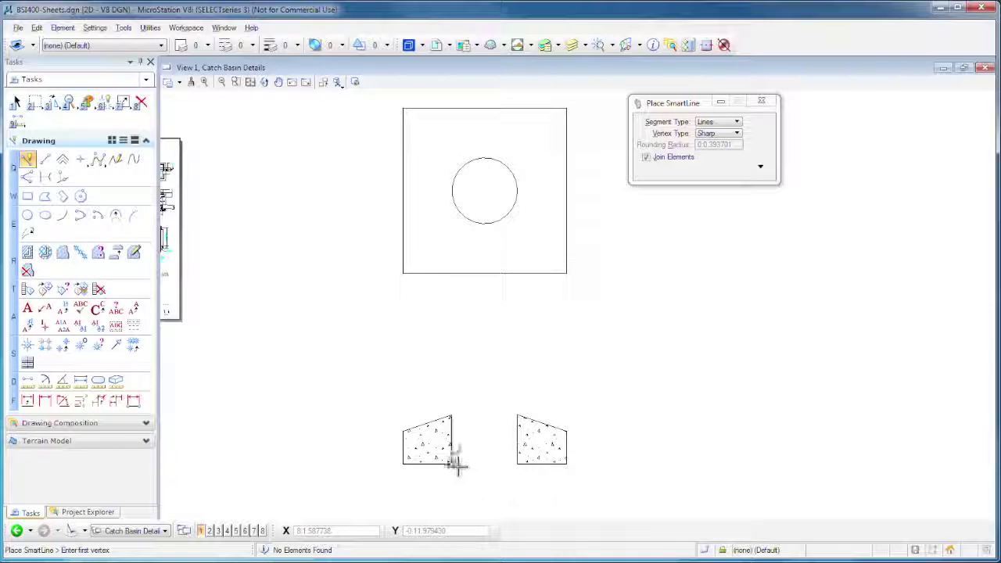
left_click(452, 463)
left_click(517, 463)
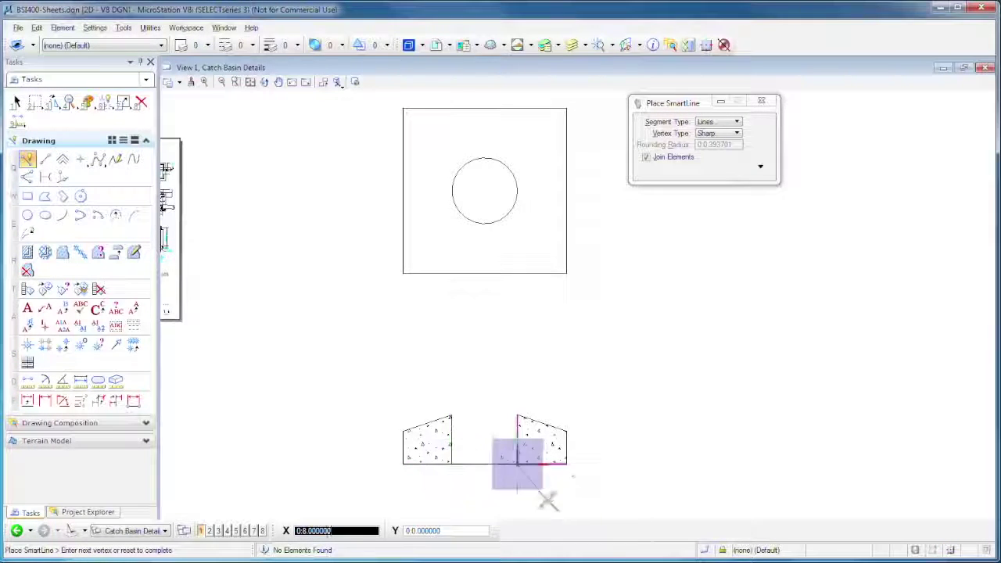
right_click(547, 497)
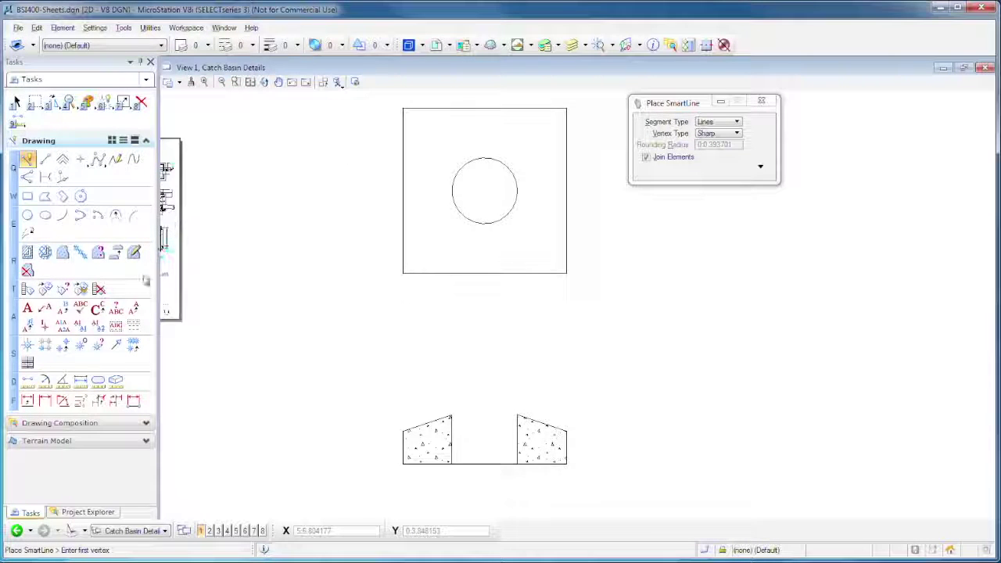
- Start Element Dimensioning on the square and switch the dimension style to Style (none)
left_click(27, 402)
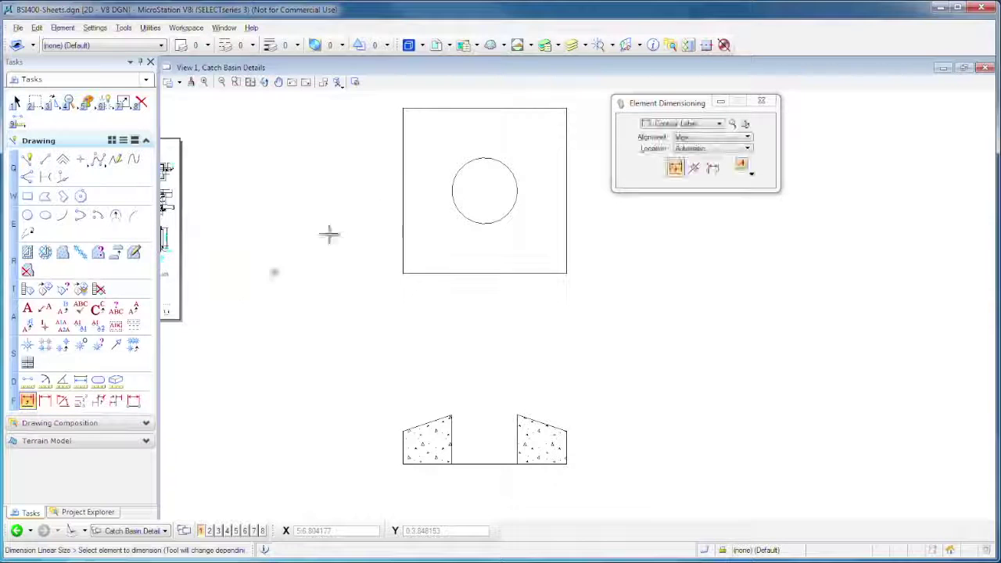
left_click(403, 207)
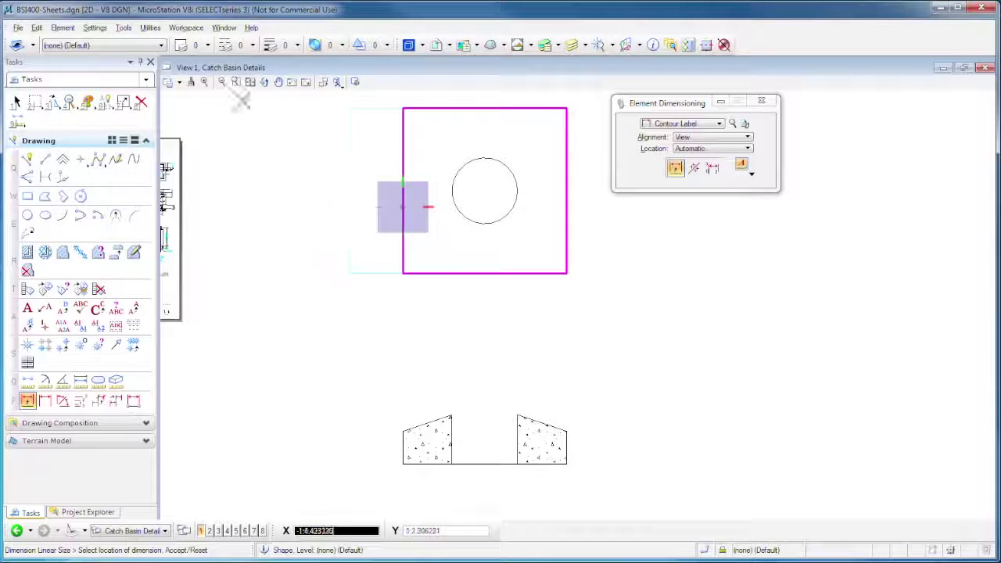
left_click(64, 28)
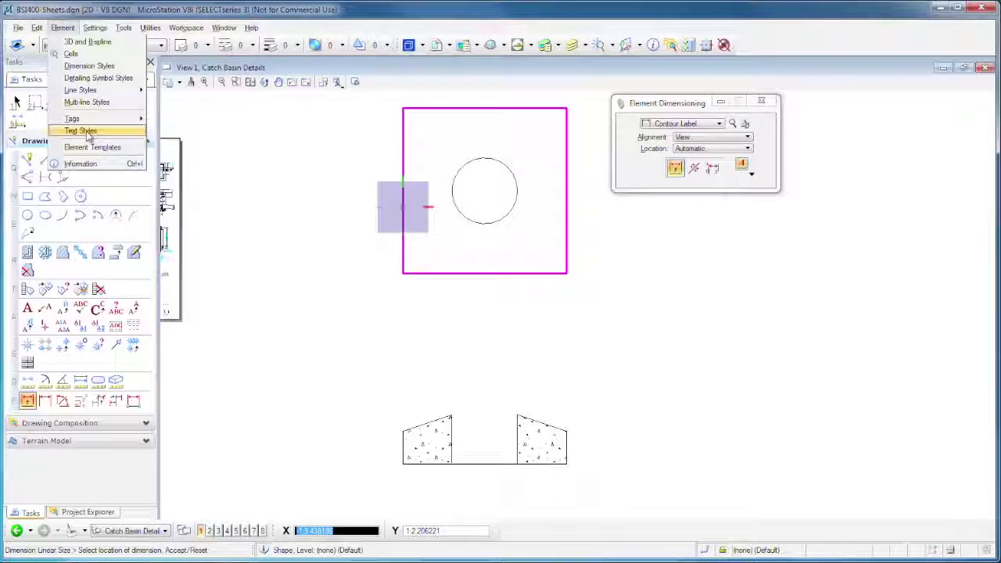
left_click(88, 69)
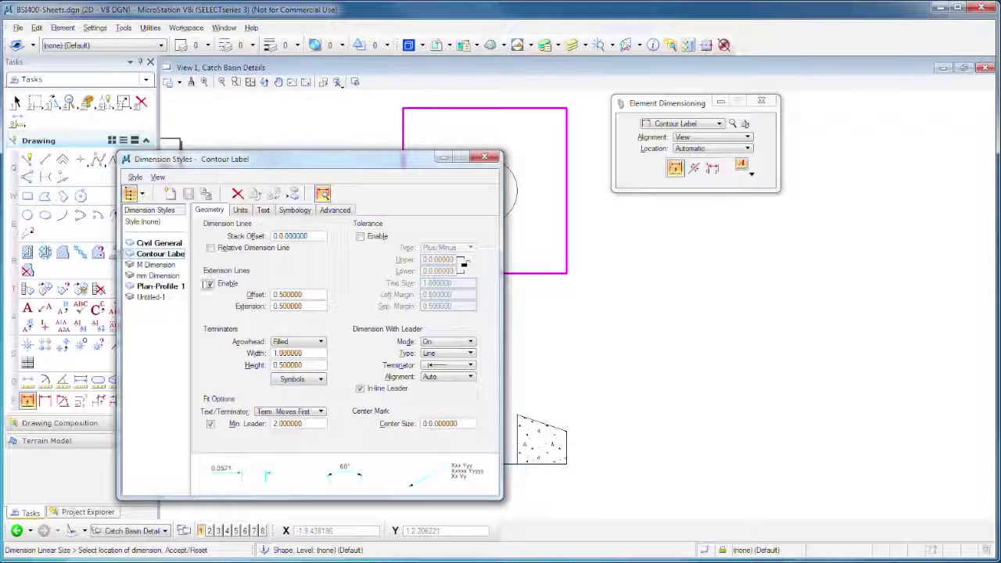
left_click(141, 223)
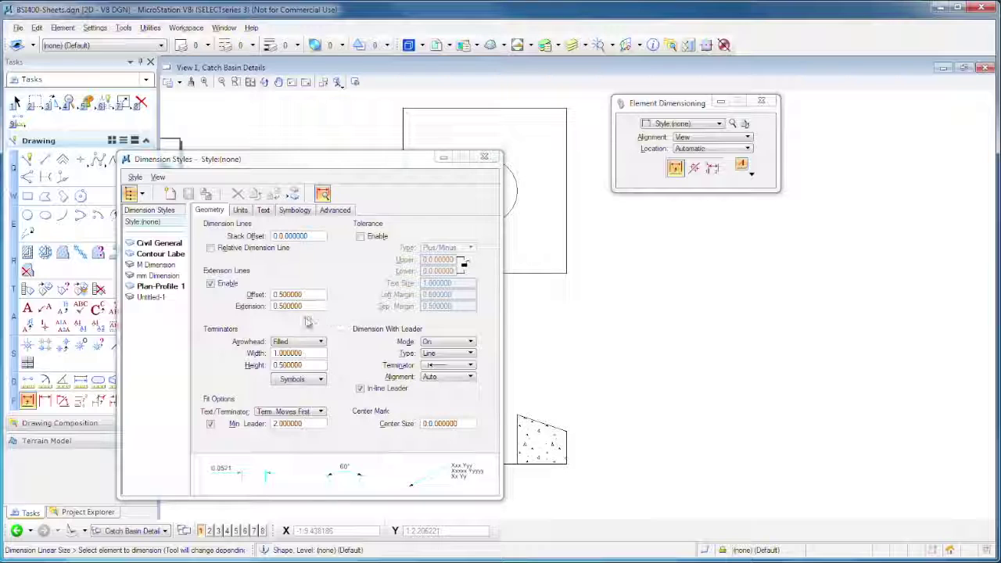
left_click(263, 209)
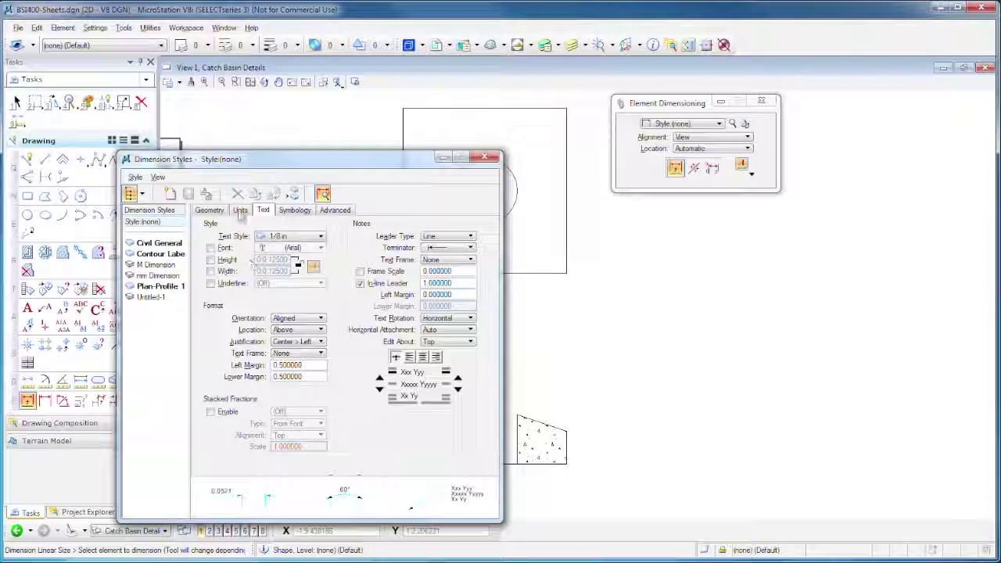
left_click(486, 159)
left_click(64, 28)
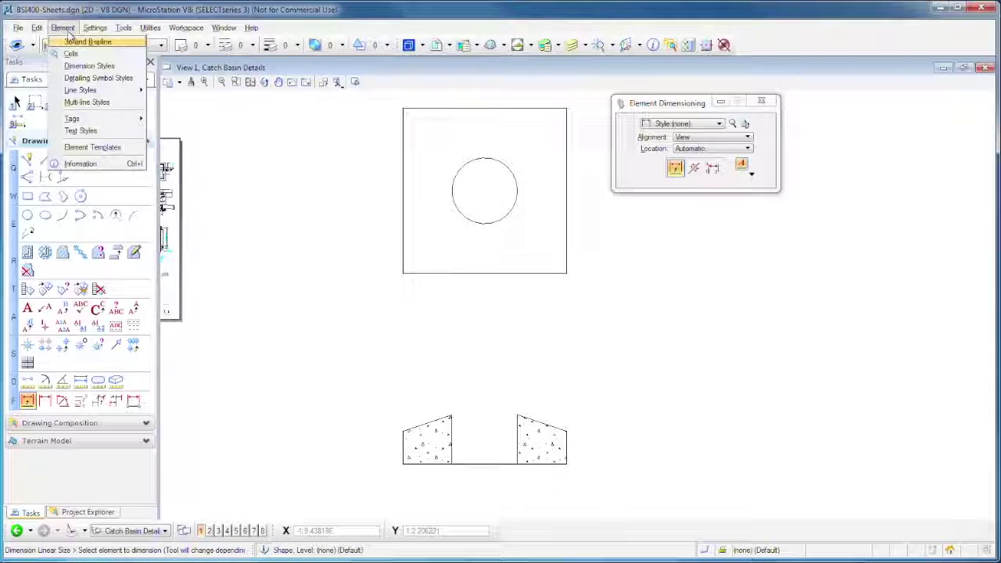
- Set the Style (none) text style's height, and locked width, to 4 in Text Styles
left_click(87, 131)
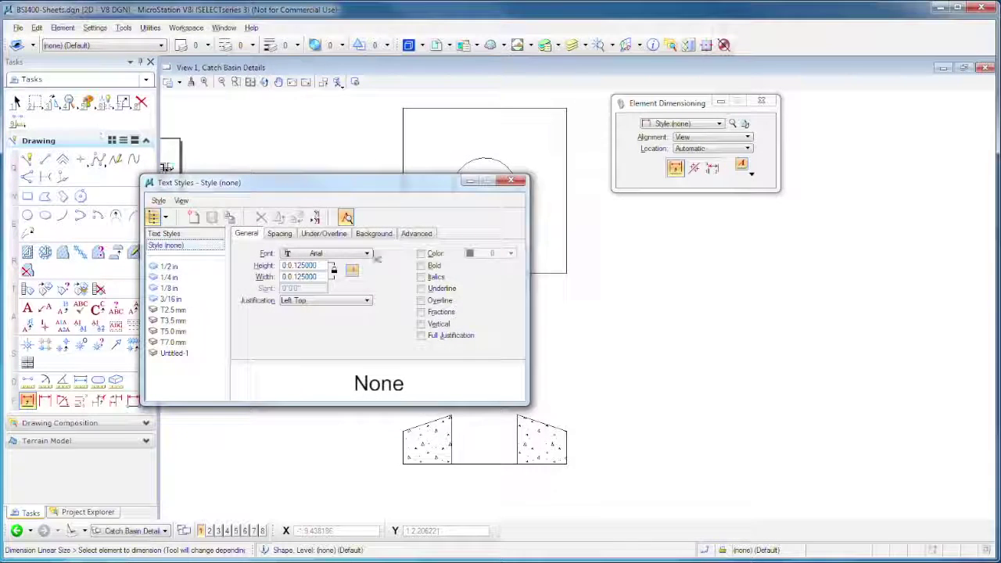
mouse_move(362, 188)
left_mouse_down()
mouse_move(253, 190)
mouse_move(262, 188)
left_mouse_up()
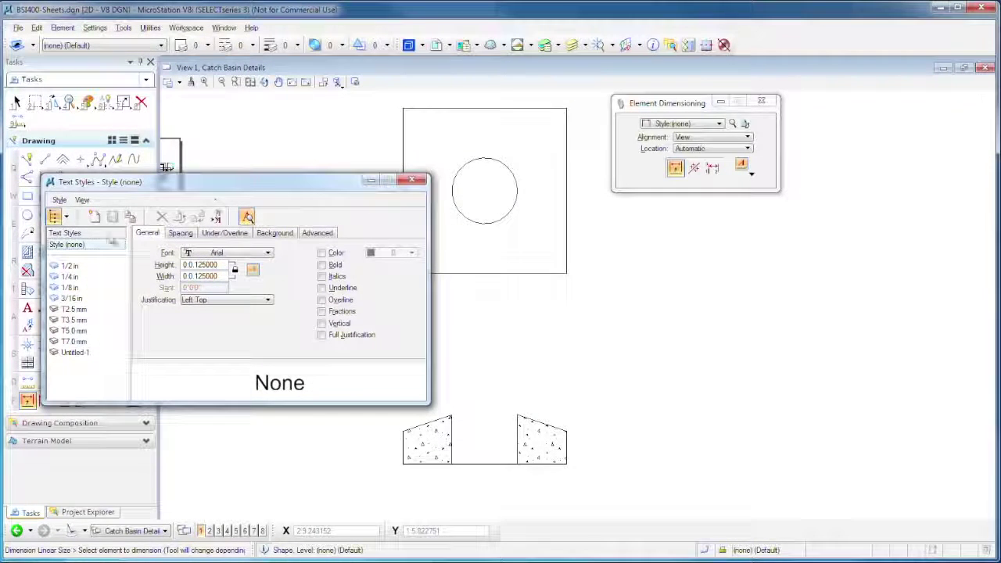
left_click(86, 244)
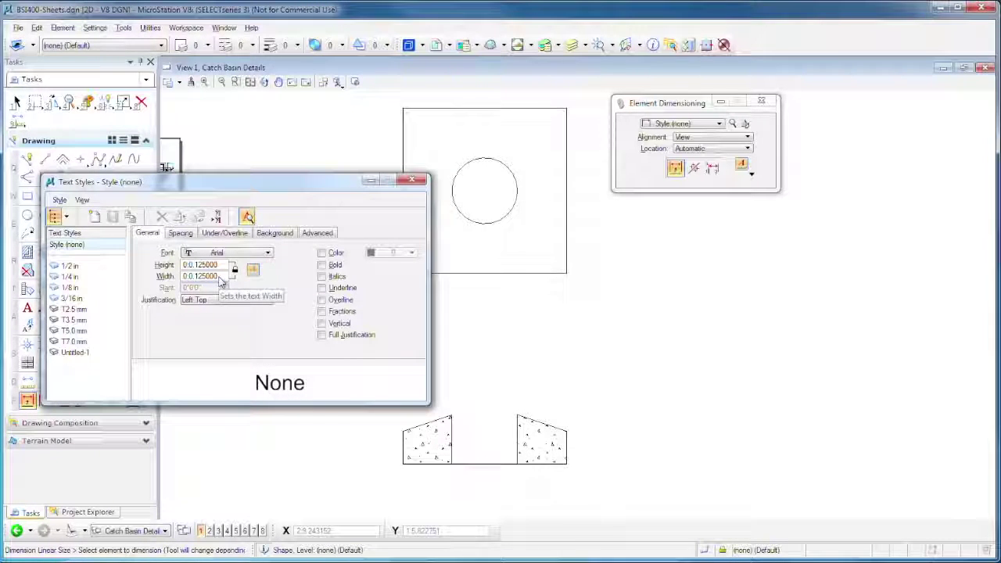
left_click_drag(286, 191, 236, 190)
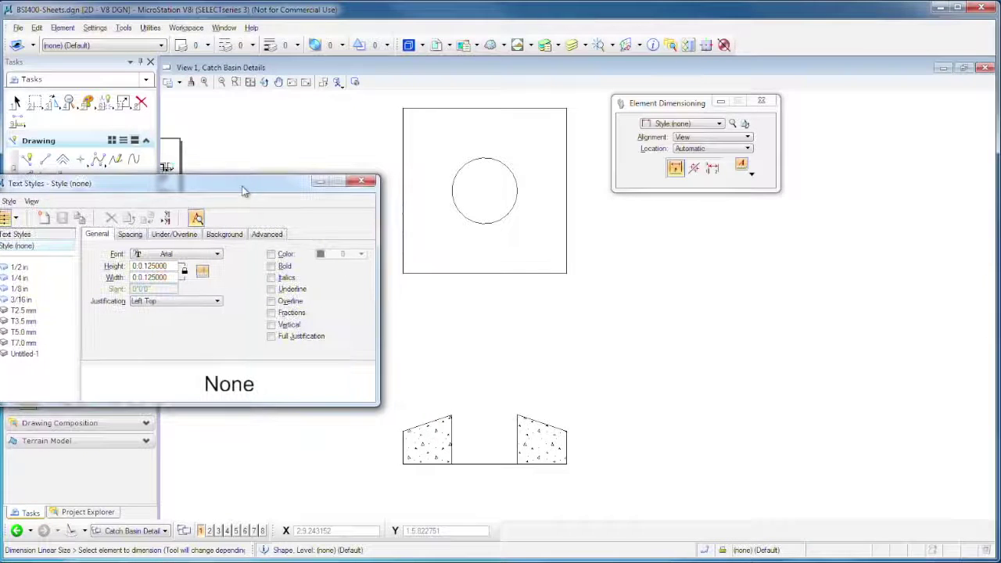
double_click(167, 267)
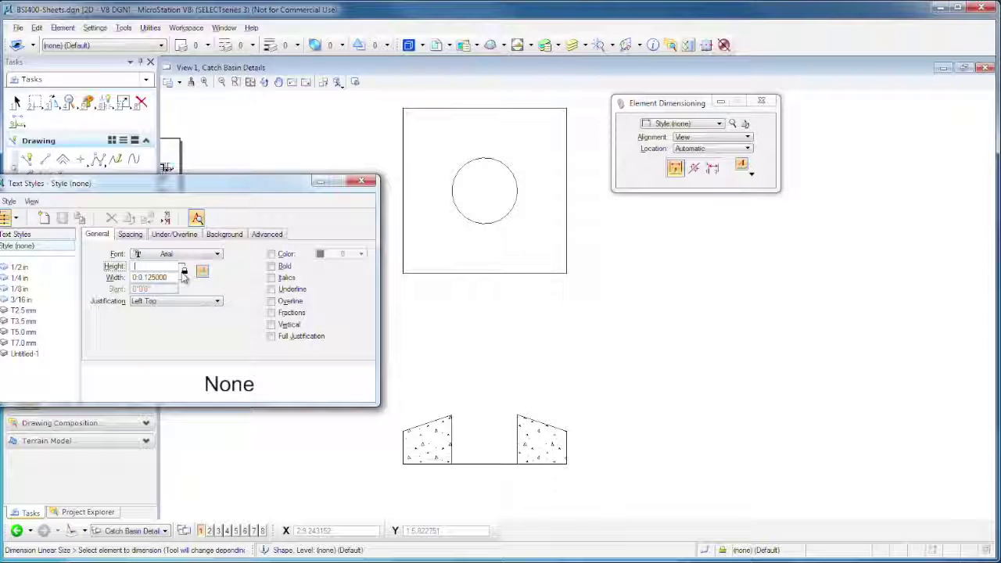
type("1")
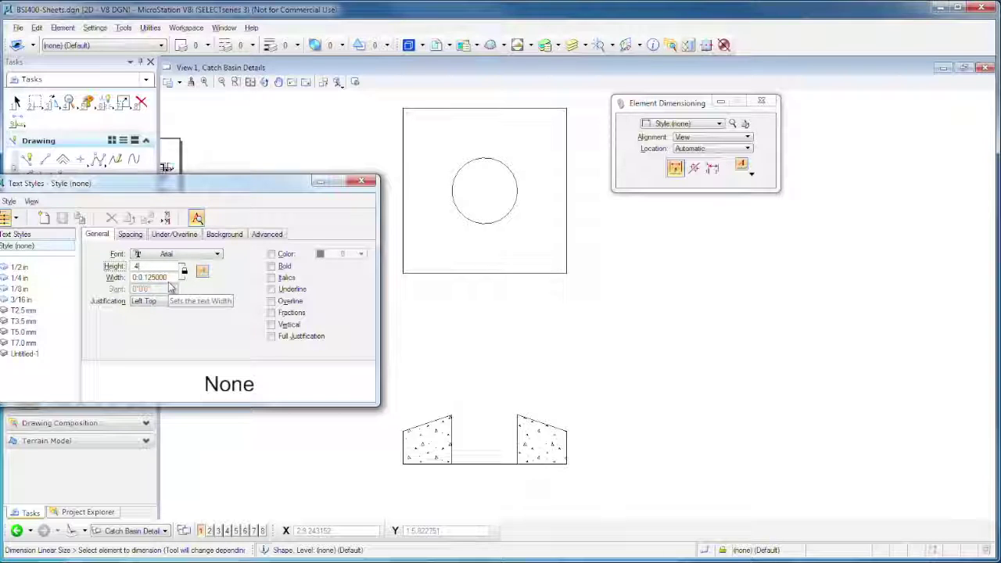
key("Tab")
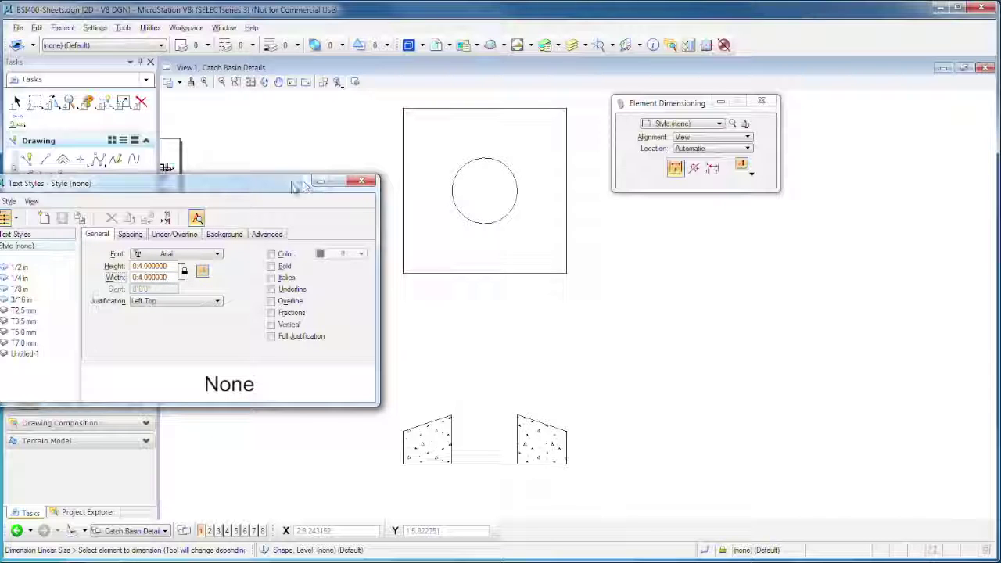
mouse_move(300, 188)
left_mouse_down()
mouse_move(333, 229)
mouse_move(769, 295)
left_mouse_up()
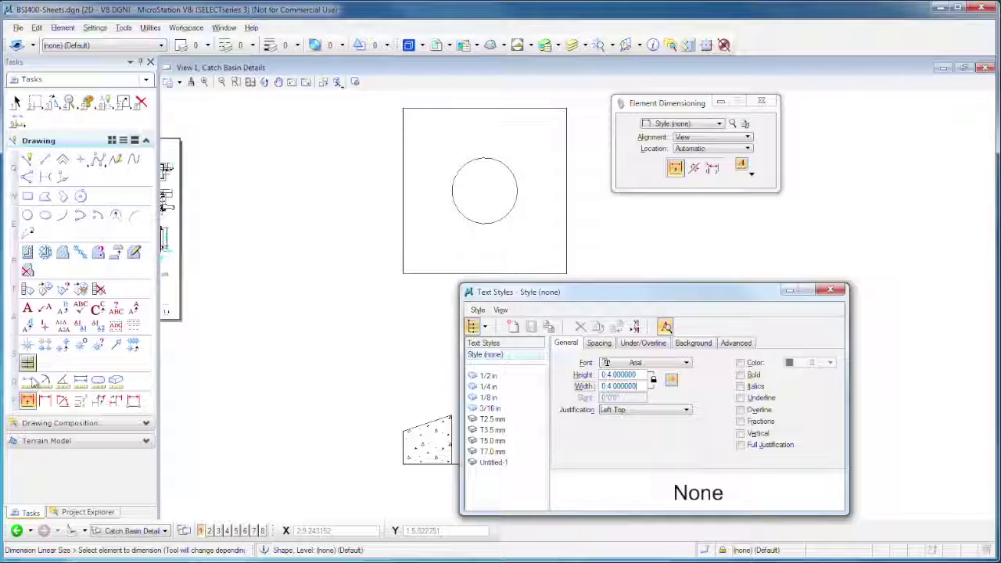
- Try a dimension on the square's left edge, cancel it, and close Text Styles
left_click(28, 401)
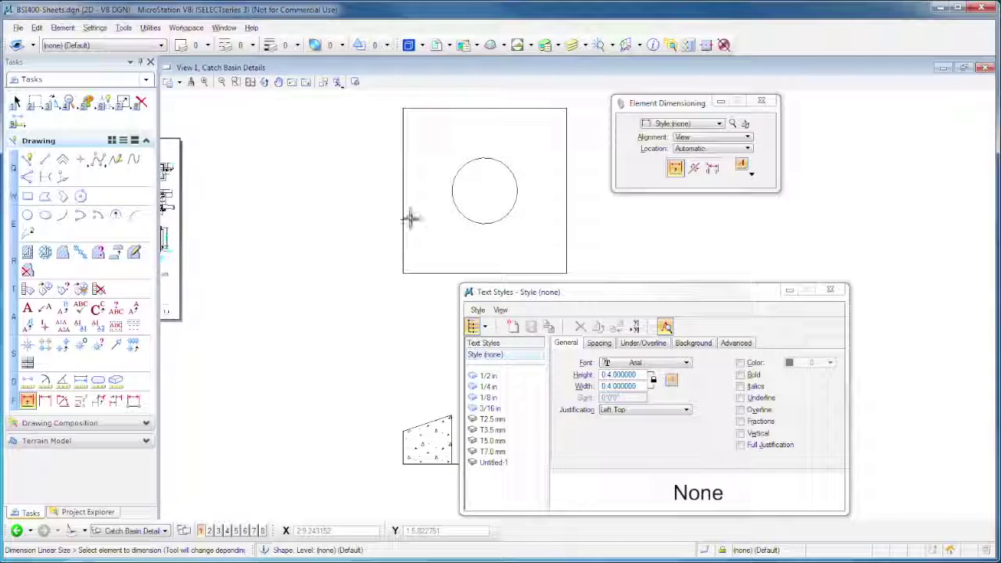
left_click(402, 219)
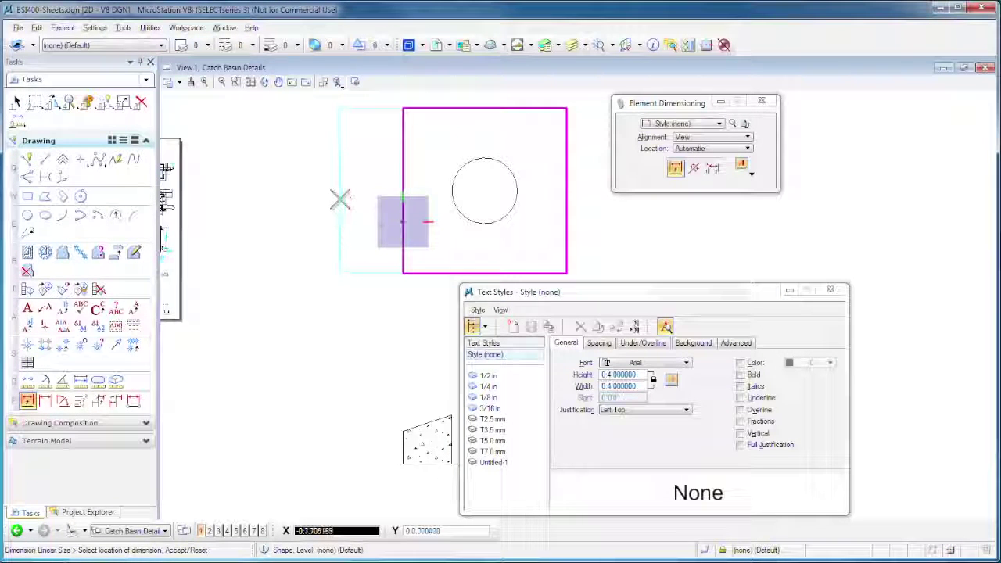
right_click(344, 212)
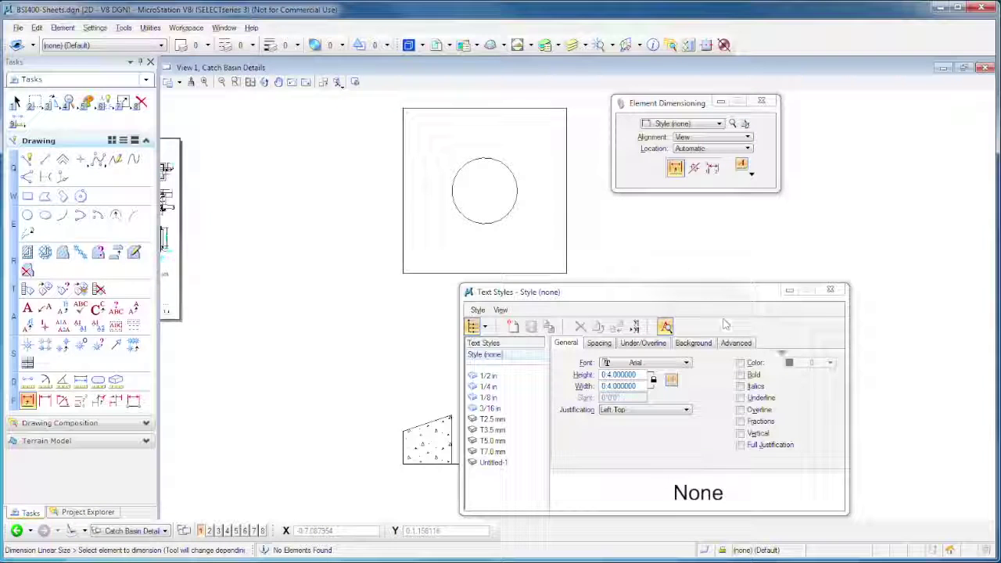
left_click(830, 289)
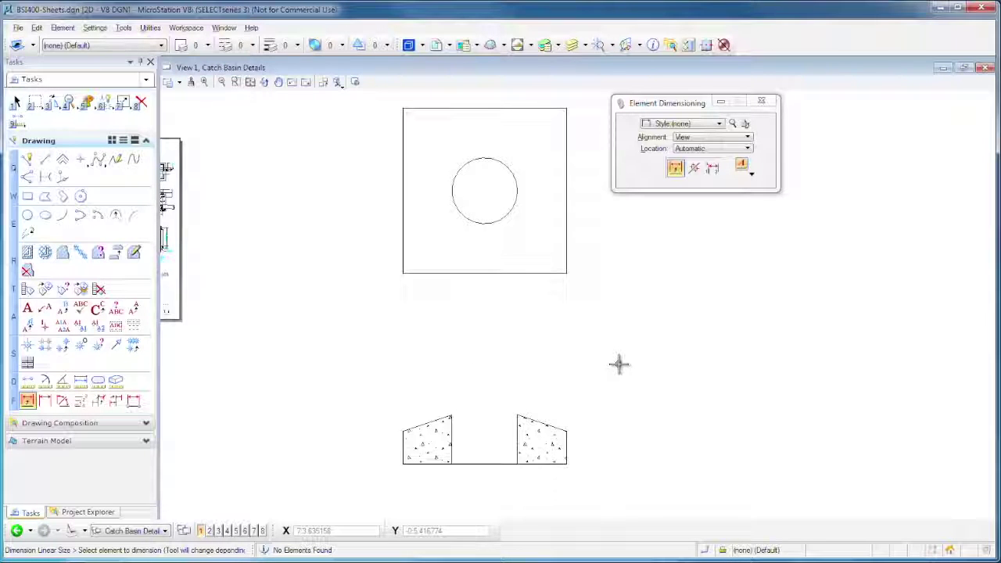
- Pan and zoom in on the inlet details sheet (INLETS, TYPE A) with Element Selection active
middle_click_drag(359, 388, 665, 396)
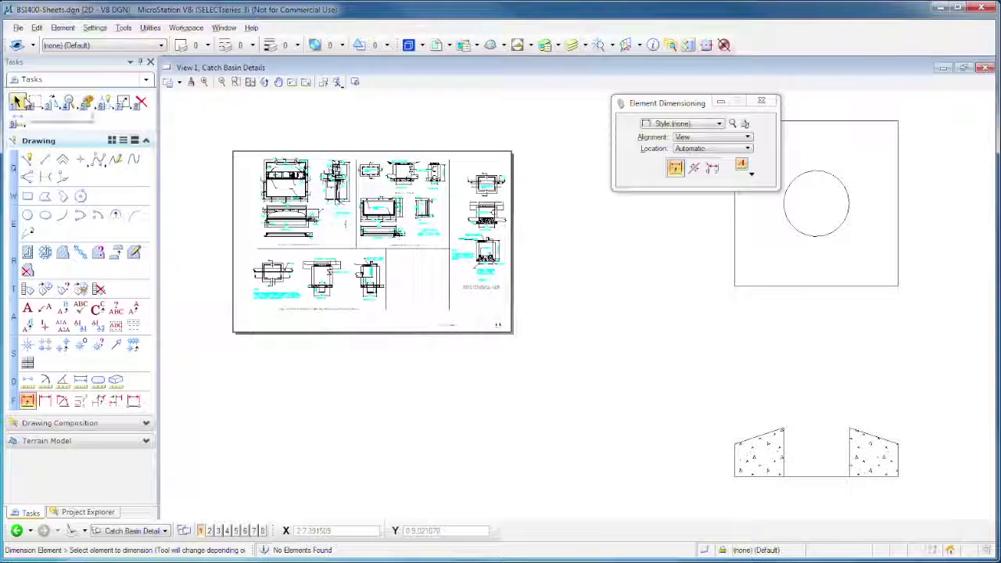
left_click(17, 102)
scroll(396, 227, "up", 5)
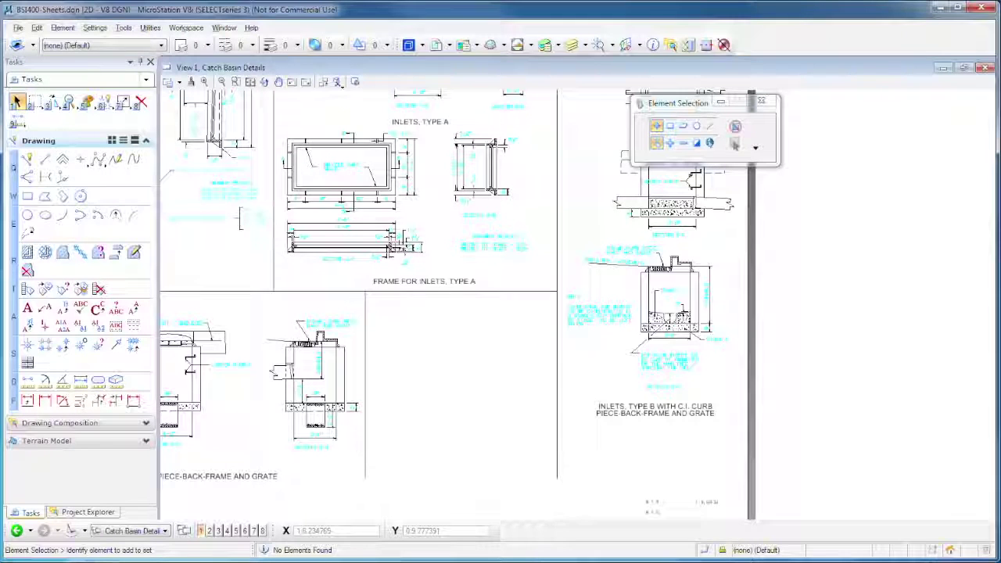
left_click(17, 27)
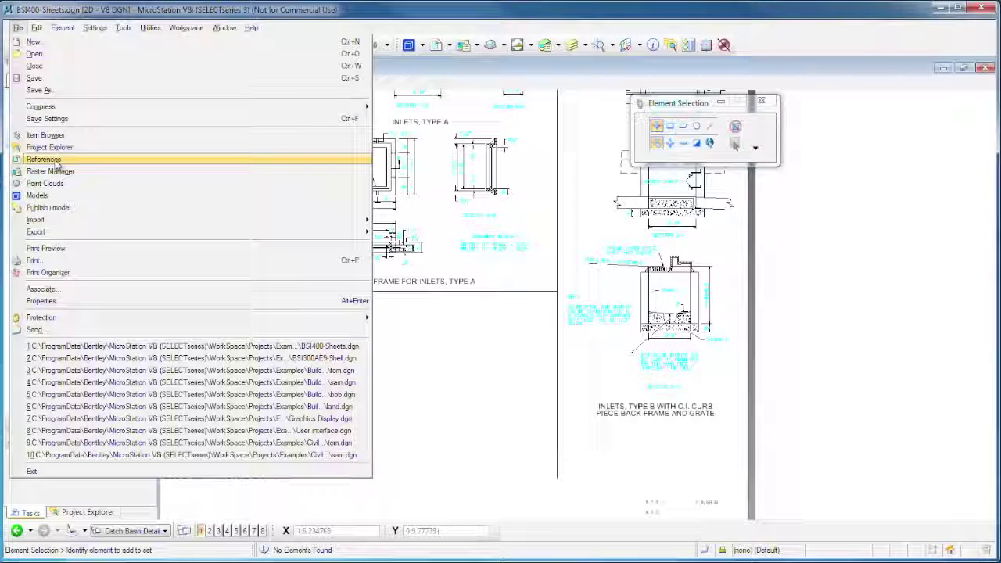
left_click(789, 308)
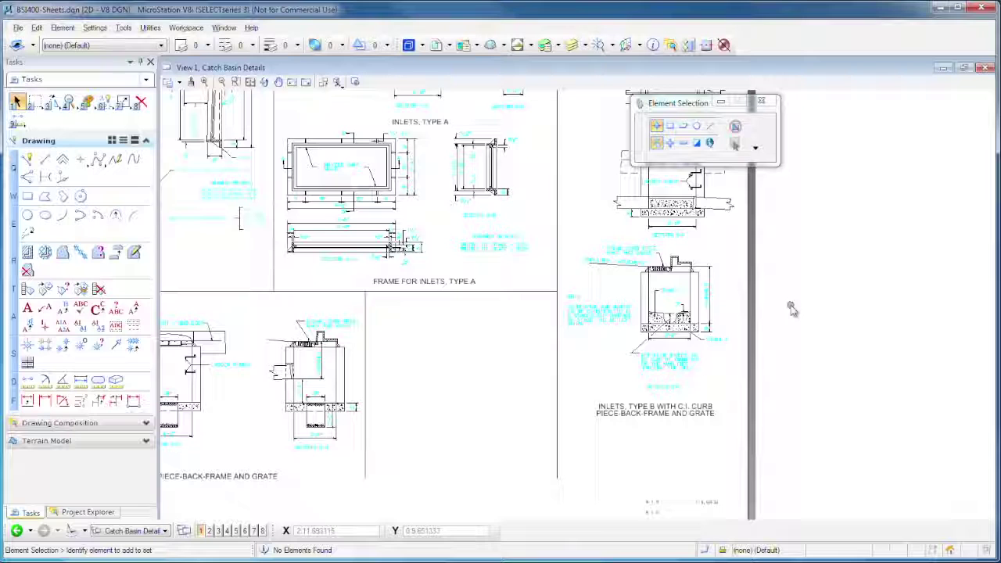